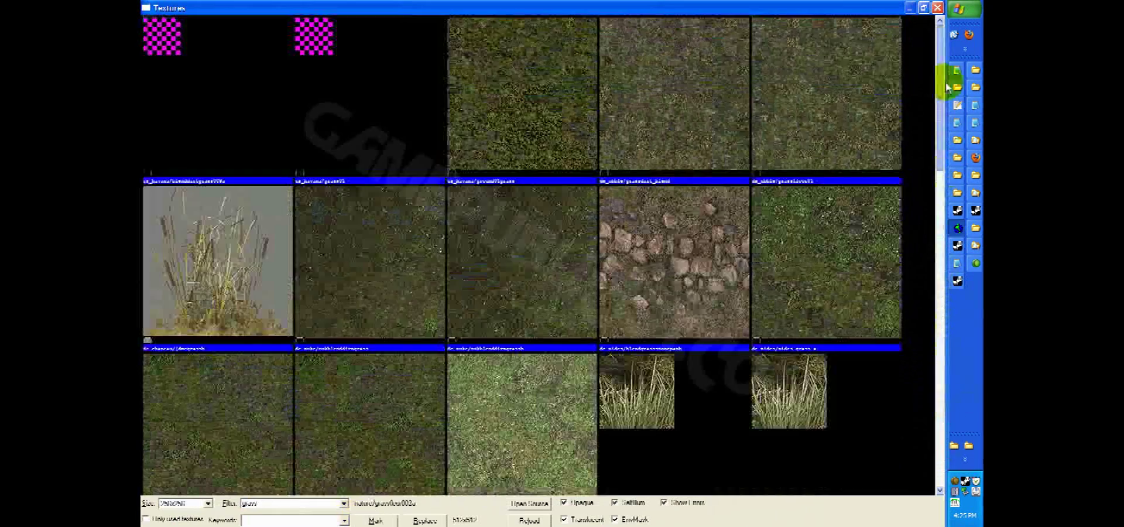
# - Choose the cs_havana grass ground texture and create a 1024 by 1024 block on the ground near the map's centre
pyautogui.doubleClick(557, 142)
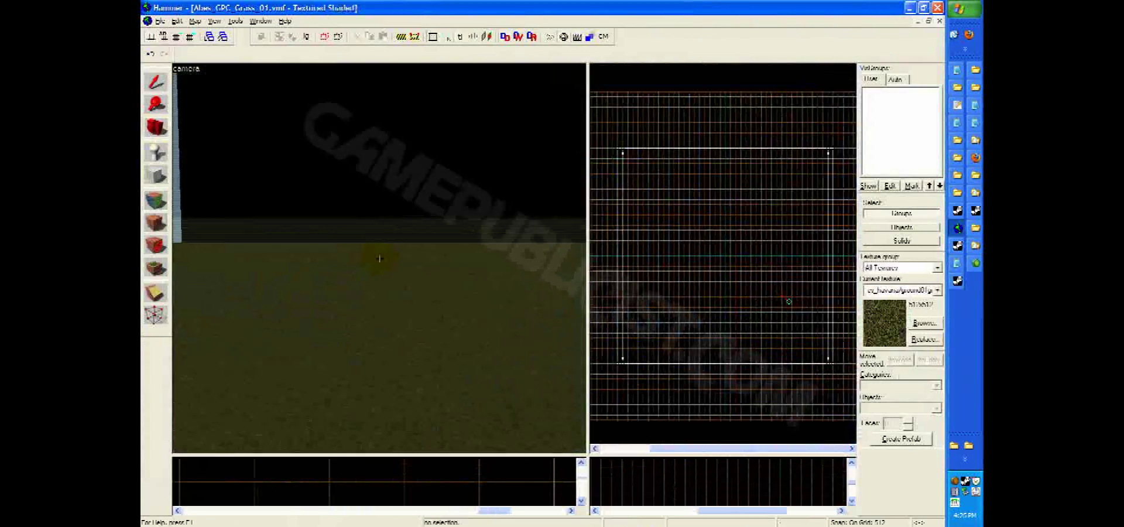
pyautogui.click(151, 87)
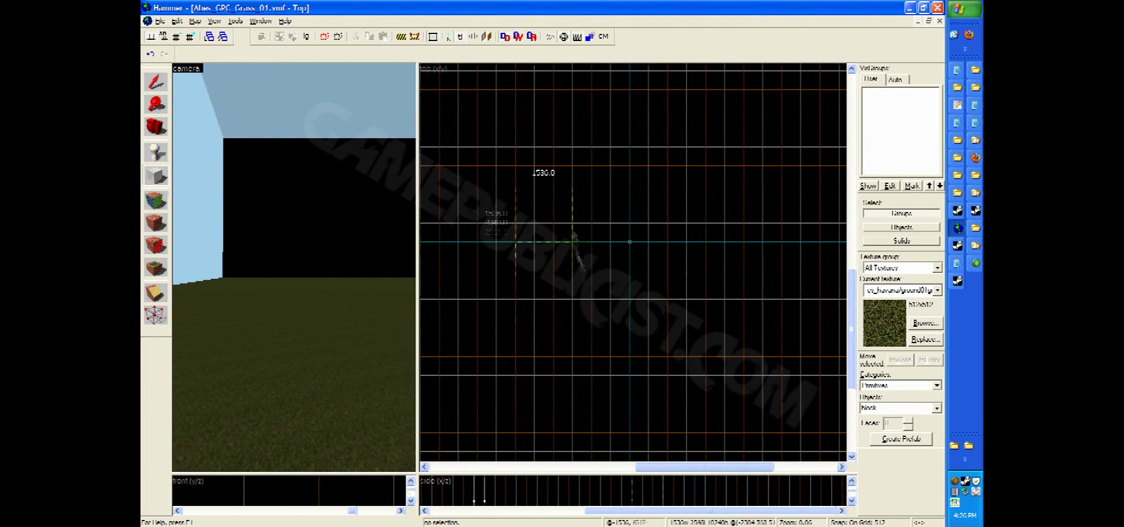
pyautogui.scroll(-5, 629, 248)
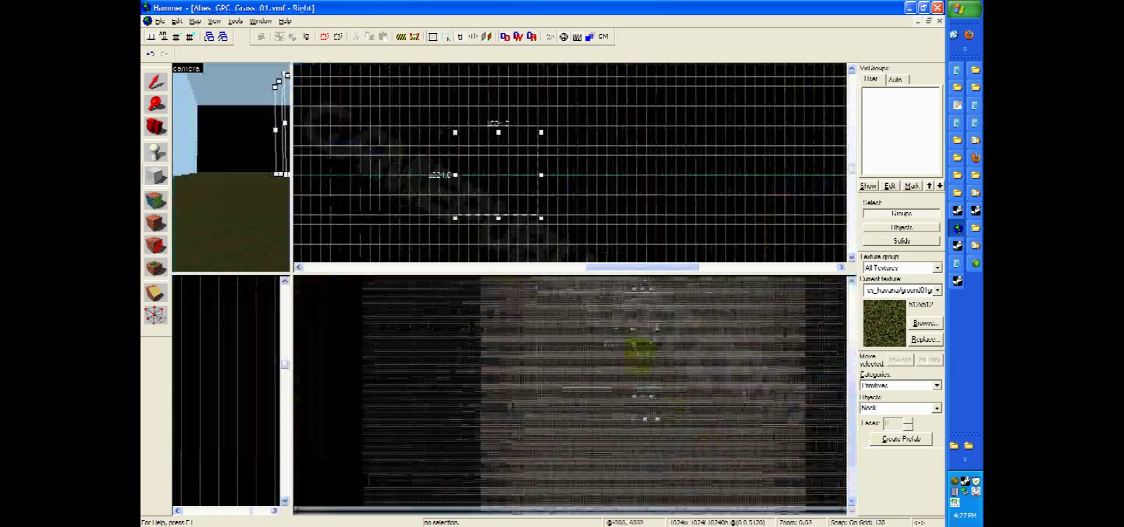
pyautogui.moveTo(292, 273); pyautogui.dragTo(296, 402)
pyautogui.press('Return')
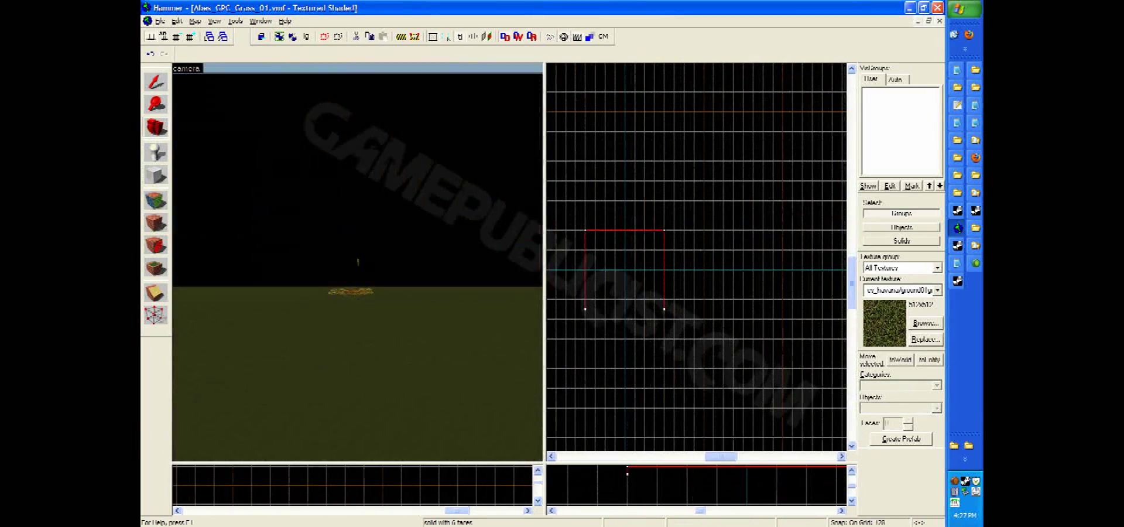
# - Add a 1280 by 128 by 32 nodraw strip along the central platform's edge and round its outer corner by moving vertices
pyautogui.click(364, 266)
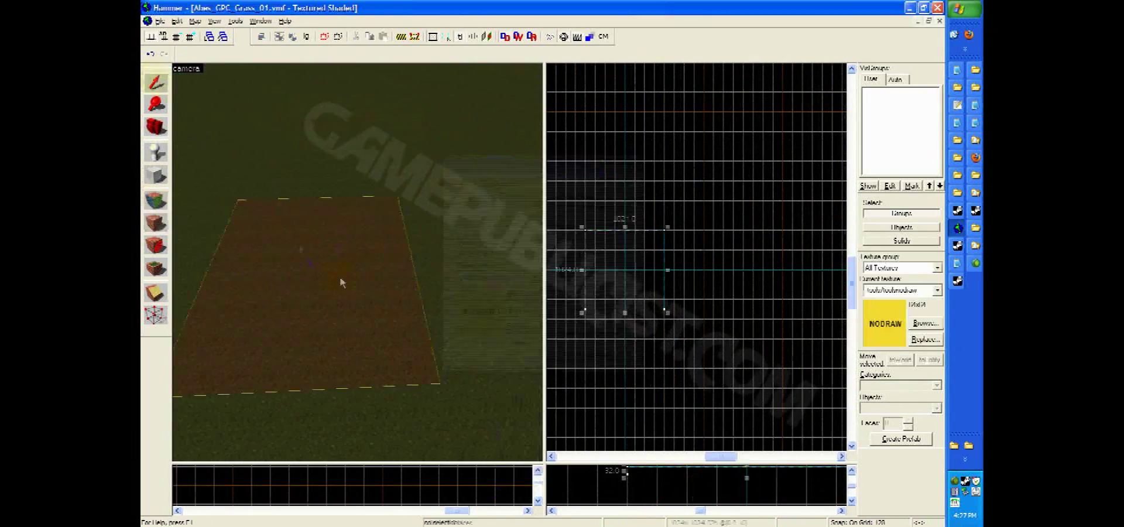
pyautogui.click(155, 82)
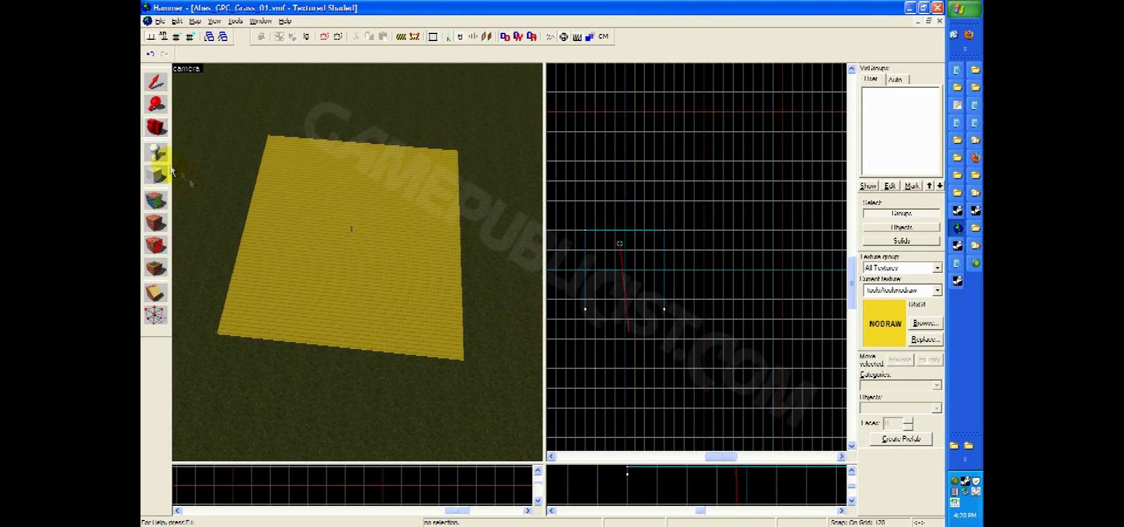
pyautogui.press('Return')
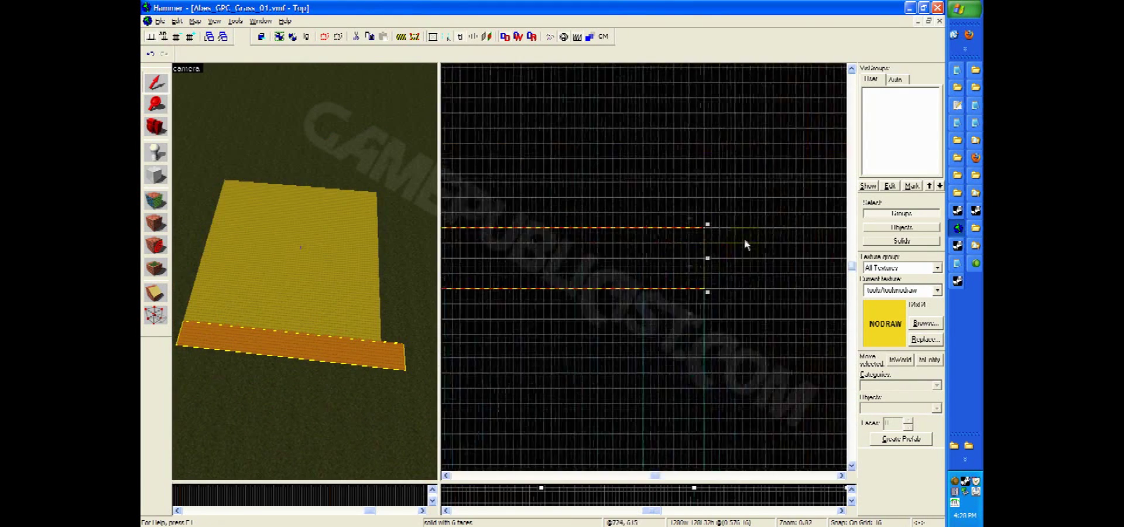
pyautogui.hotkey('shift', 'b')
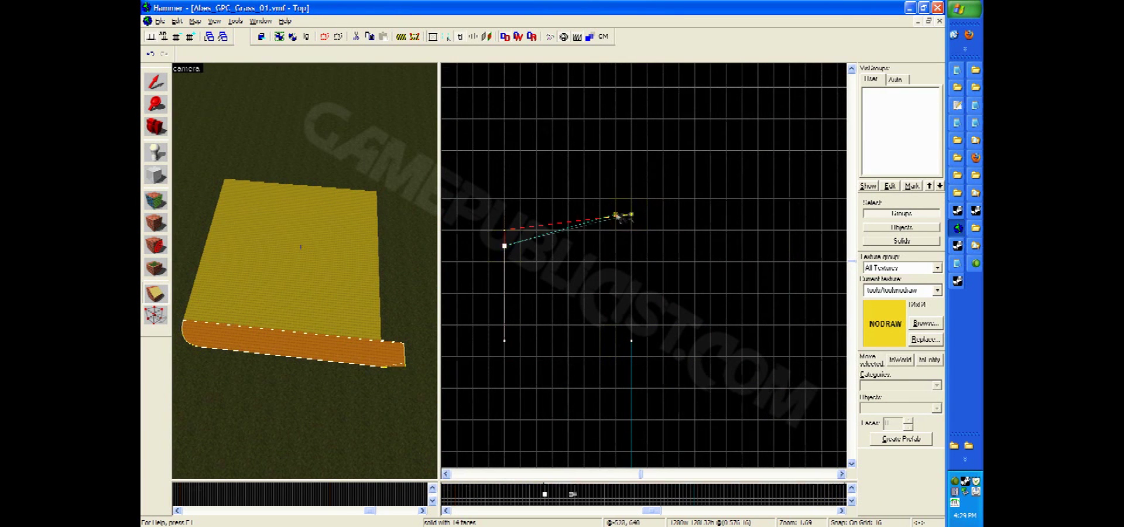
pyautogui.click(633, 215)
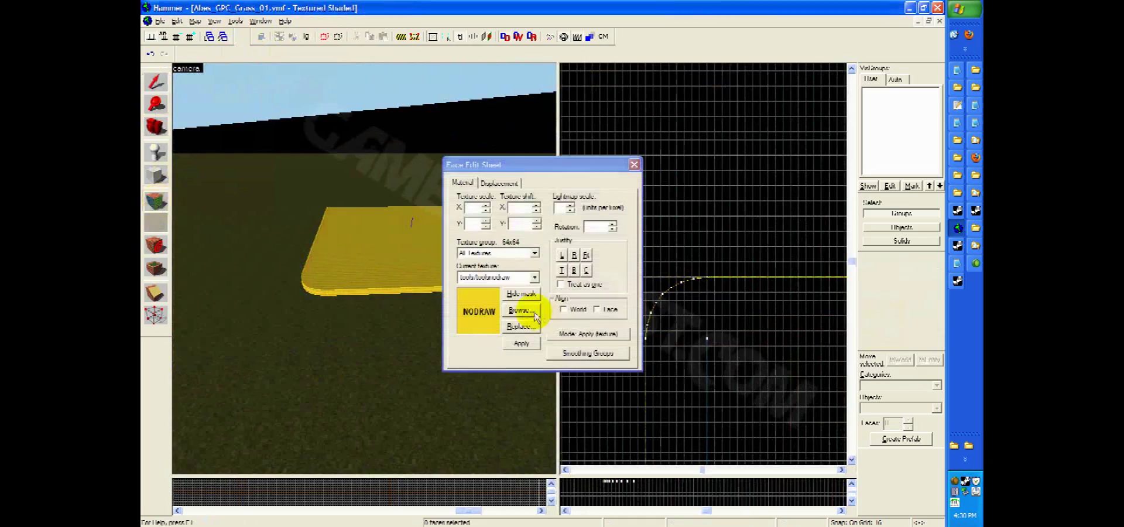
# - Browse the concrete textures and choose a concrete floor texture for the platform
pyautogui.click(518, 309)
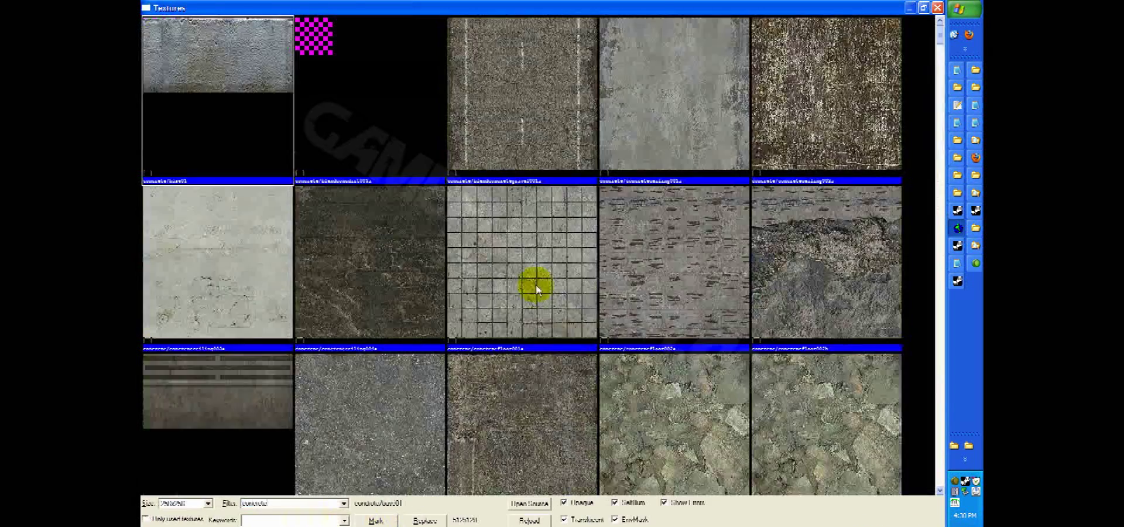
pyautogui.doubleClick(536, 289)
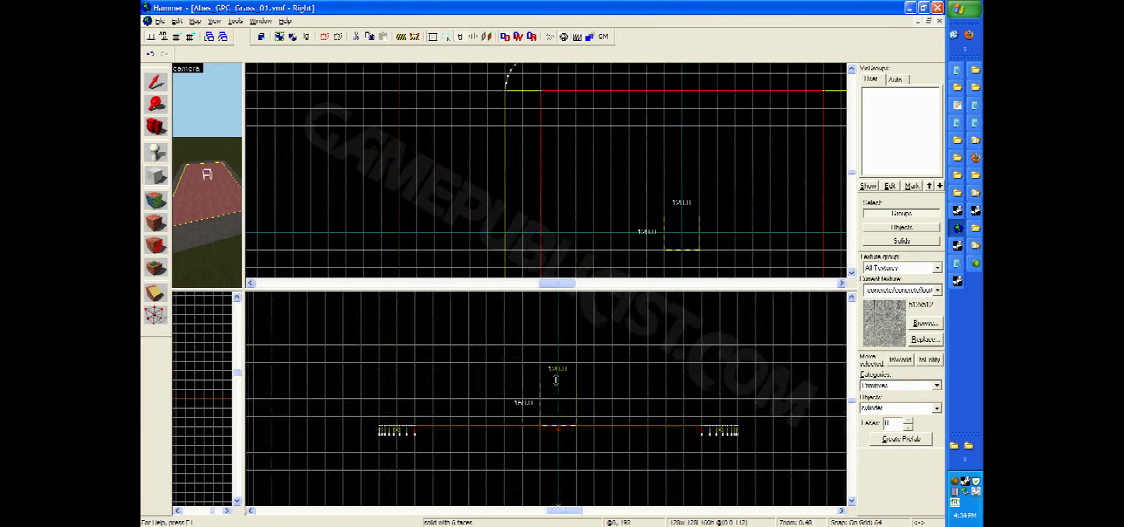
# - Draw a cylinder about 128 units wide on the centre of the platform and give it a concrete texture
pyautogui.moveTo(556, 379); pyautogui.dragTo(547, 454)
pyautogui.scroll(2, 556, 379)
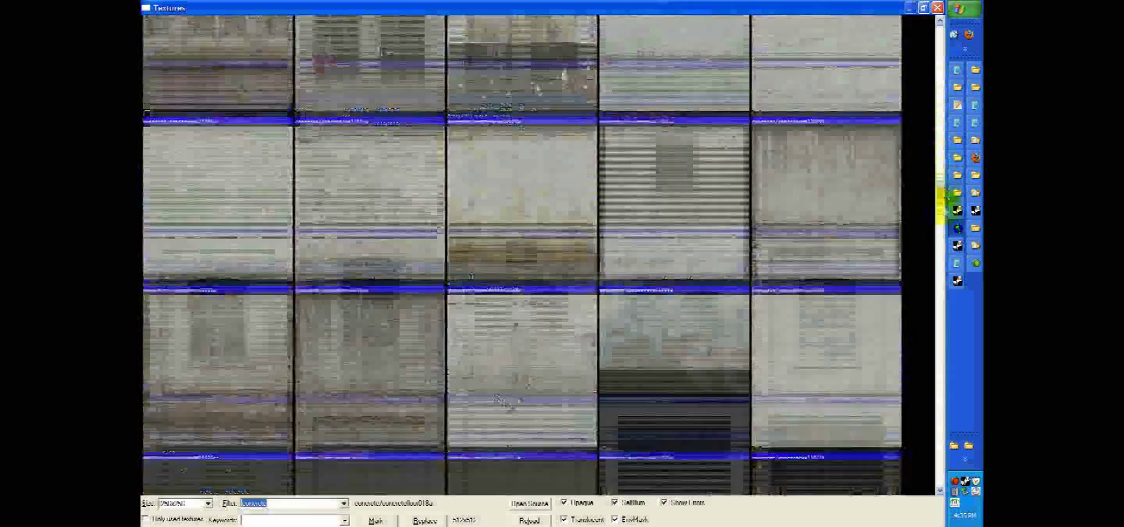
pyautogui.click(290, 211)
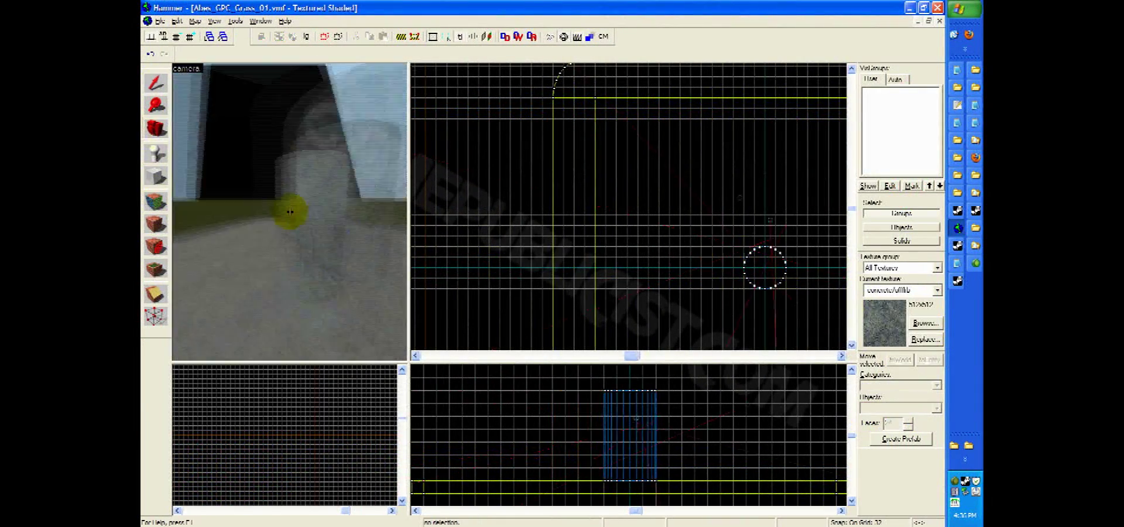
# - Select the dark combineglass texture from the glass textures for face texturing
pyautogui.click(155, 201)
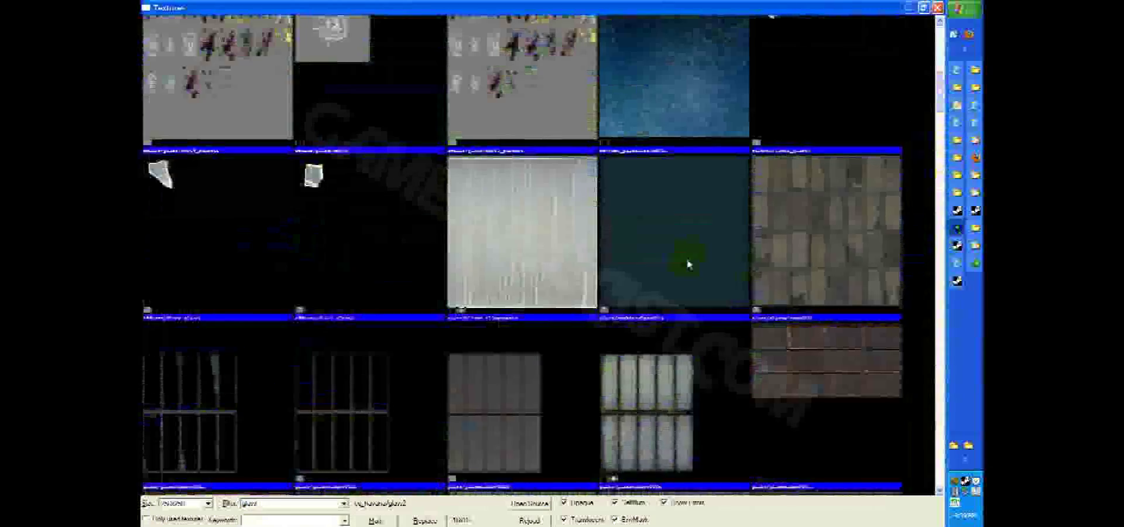
pyautogui.doubleClick(689, 262)
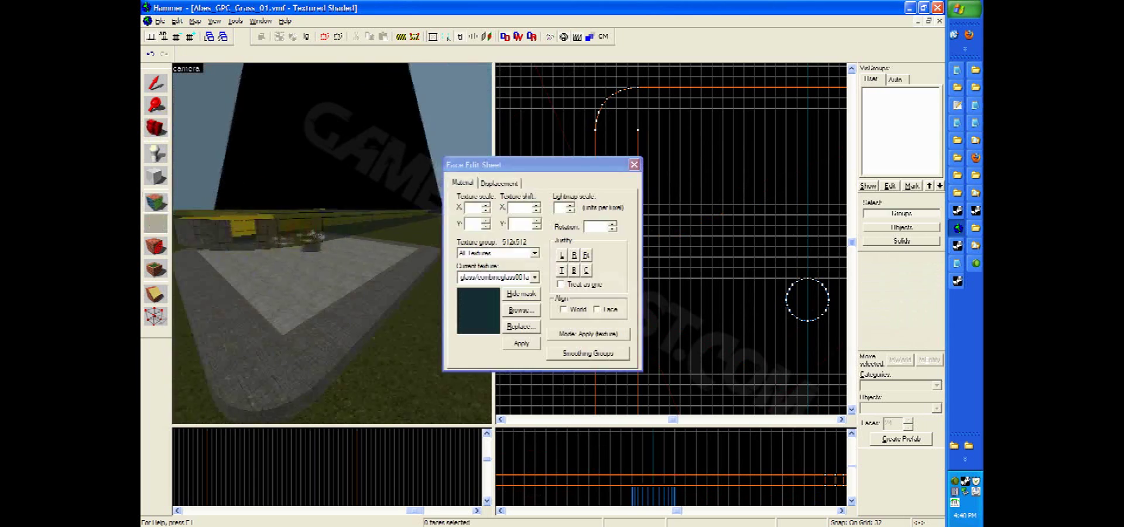
# - Texture the long road strip across the grass with the concrete floor material that has a dashed white line
pyautogui.moveTo(493, 422); pyautogui.dragTo(667, 472)
pyautogui.press('z')
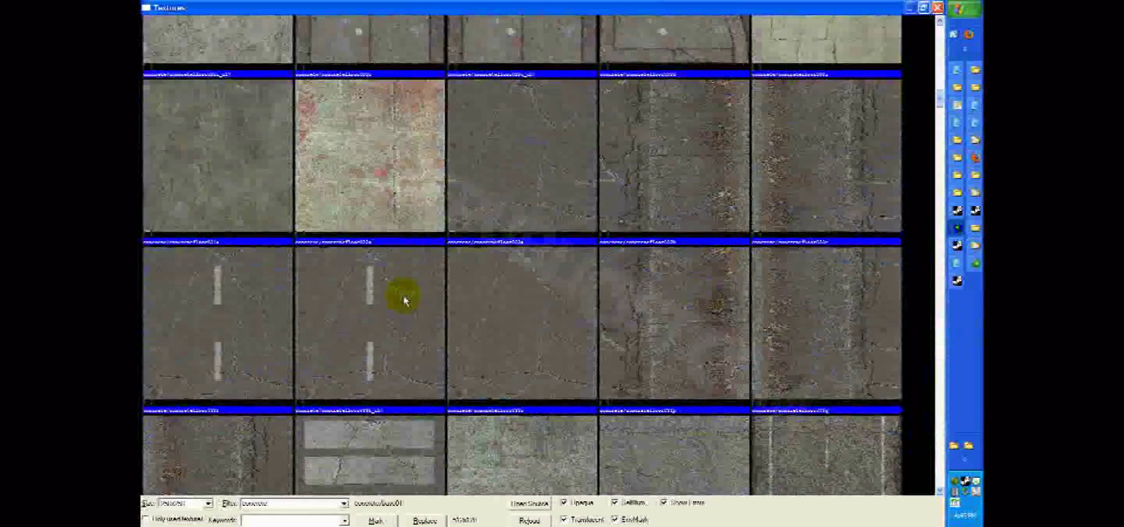
pyautogui.doubleClick(404, 300)
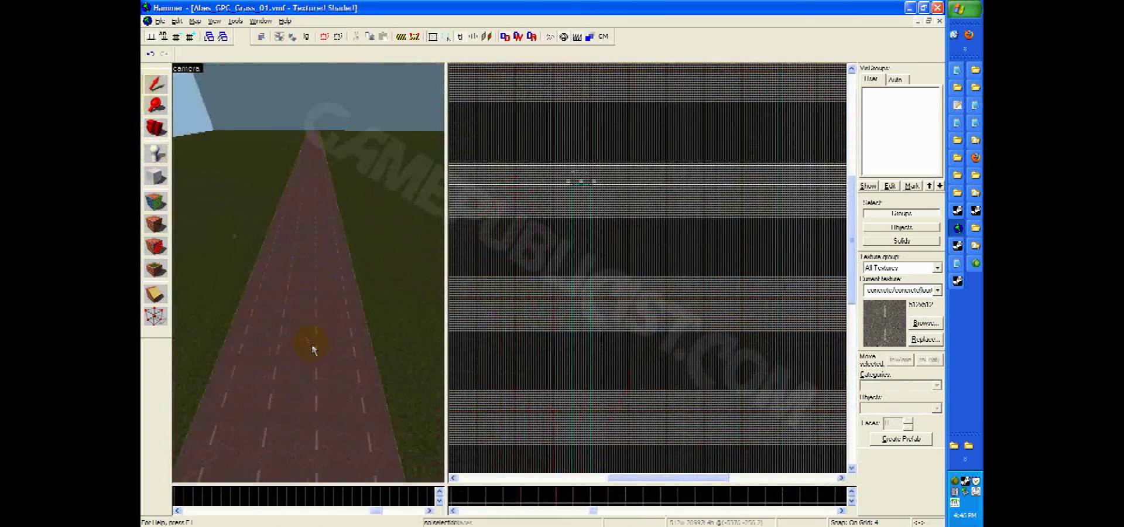
pyautogui.hotkey('shift', 'a')
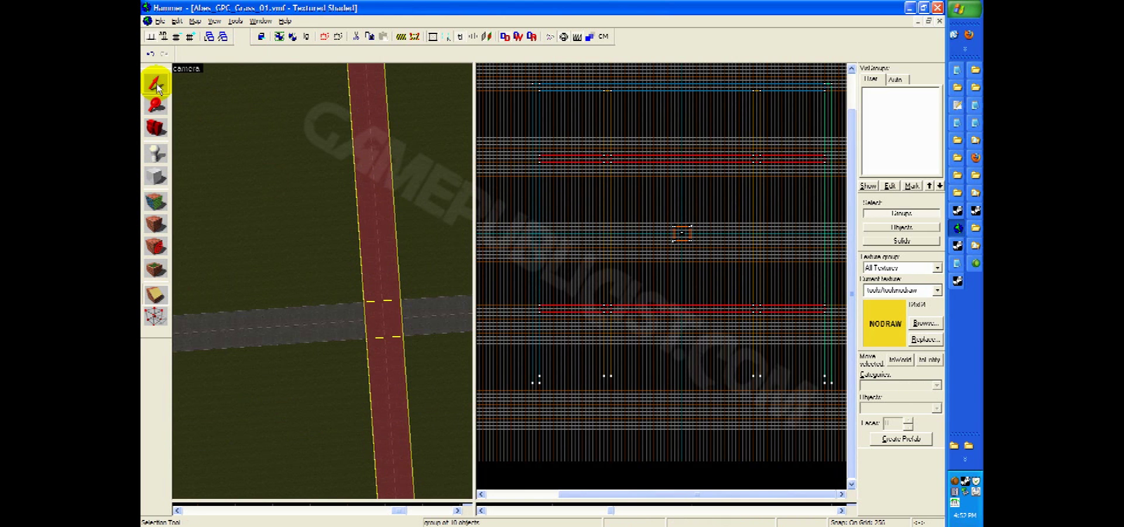
# - Choose a plain cracked concrete floor texture without lane markings for the surface of the road intersection
pyautogui.click(371, 173)
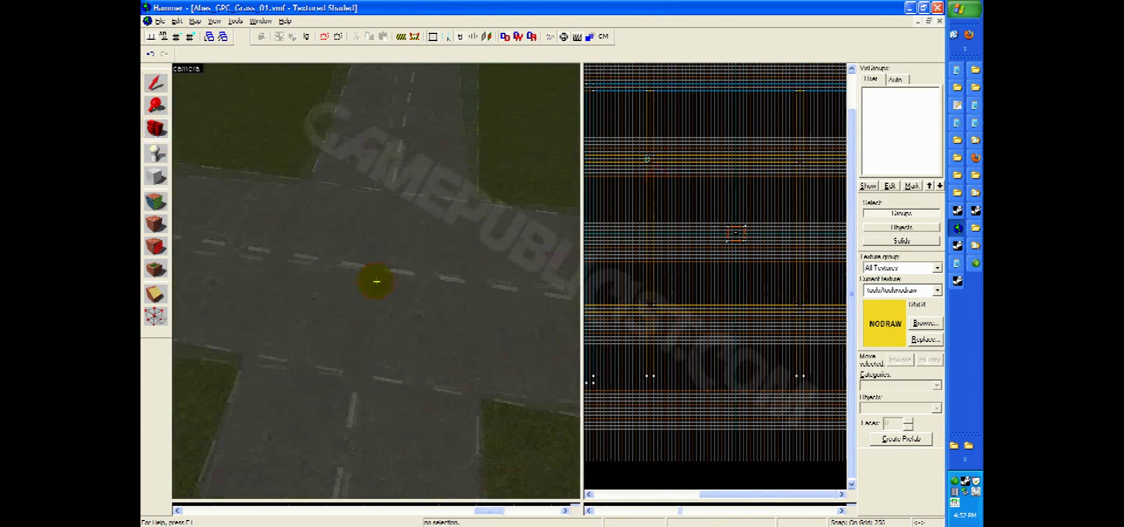
pyautogui.moveTo(371, 281); pyautogui.dragTo(363, 292)
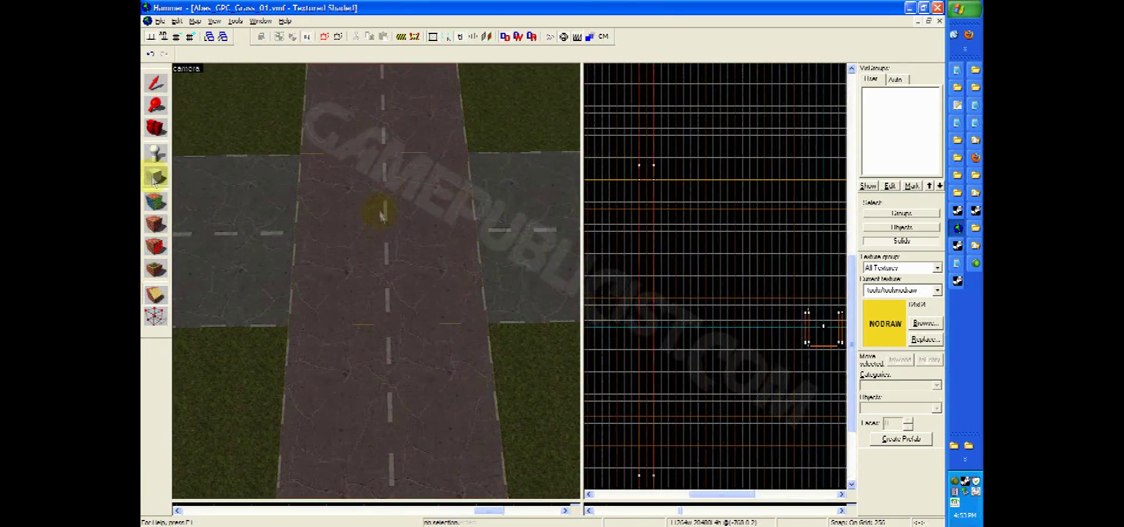
pyautogui.hotkey('shift', 'a')
pyautogui.click(509, 257)
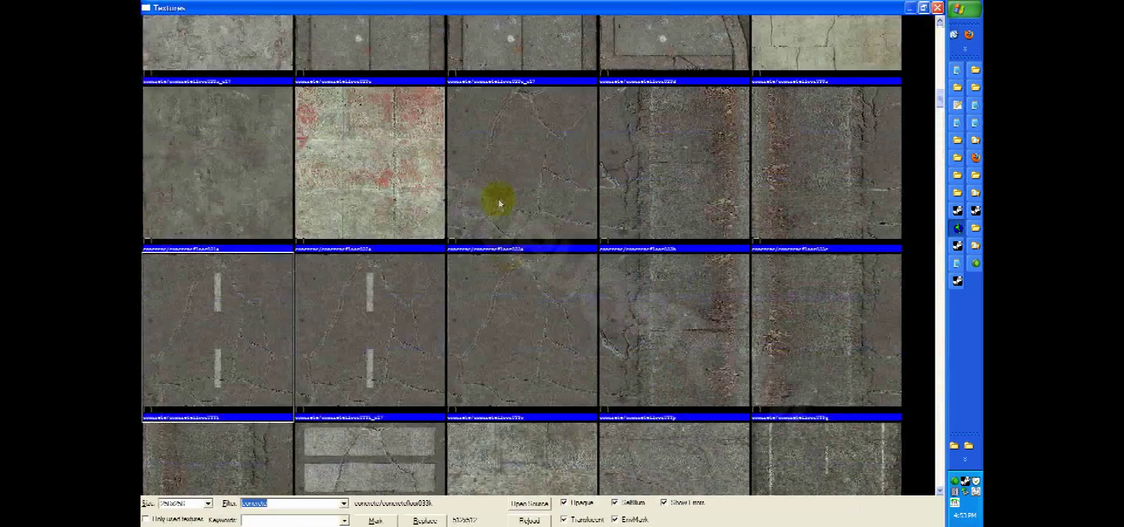
pyautogui.doubleClick(509, 258)
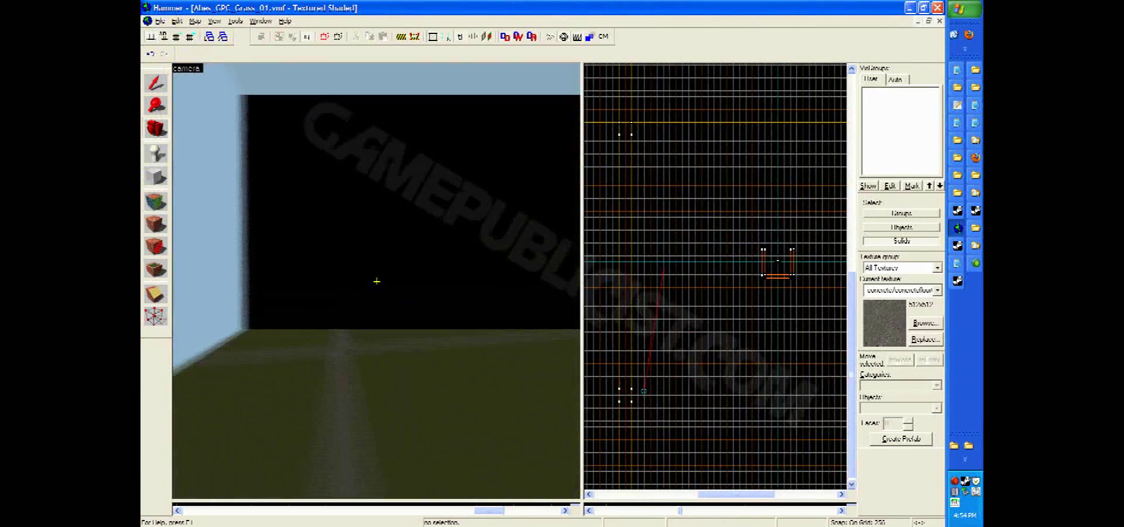
# - Select the vertical road section in the top view and stretch it down to the outer crossing road
pyautogui.click(214, 217)
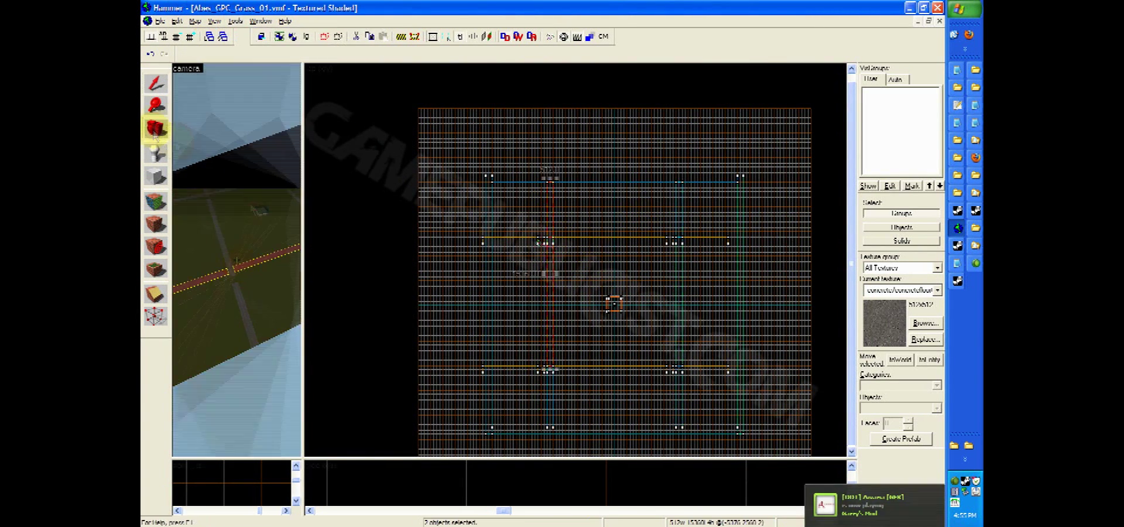
pyautogui.moveTo(551, 371); pyautogui.dragTo(550, 430)
pyautogui.scroll(3, 556, 298)
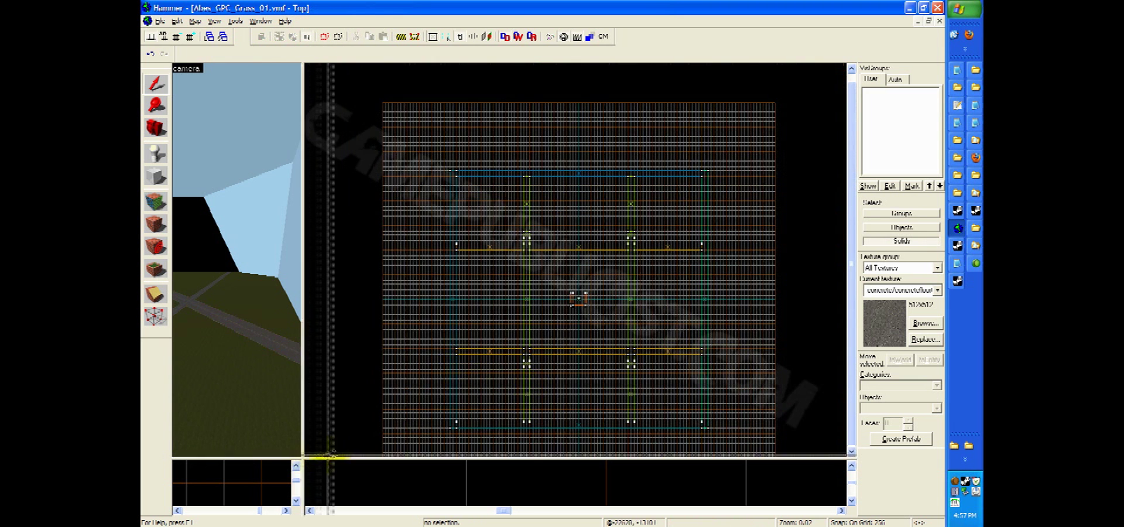
# - Divide the ground into separate blocks around the roads and raise the 8192 by 5632 nodraw block to a height of 2048
pyautogui.moveTo(296, 459); pyautogui.dragTo(532, 454)
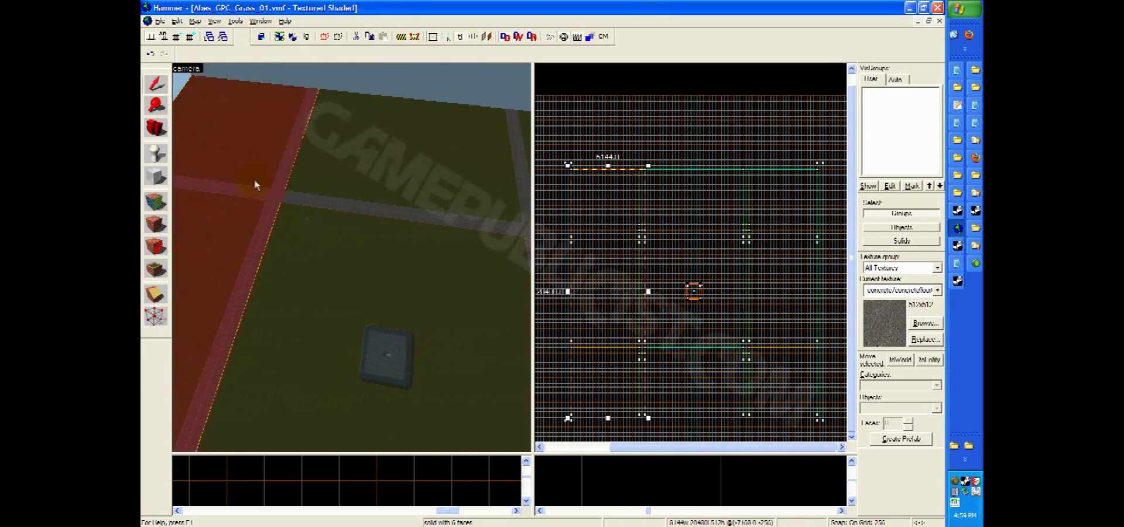
pyautogui.press('w')
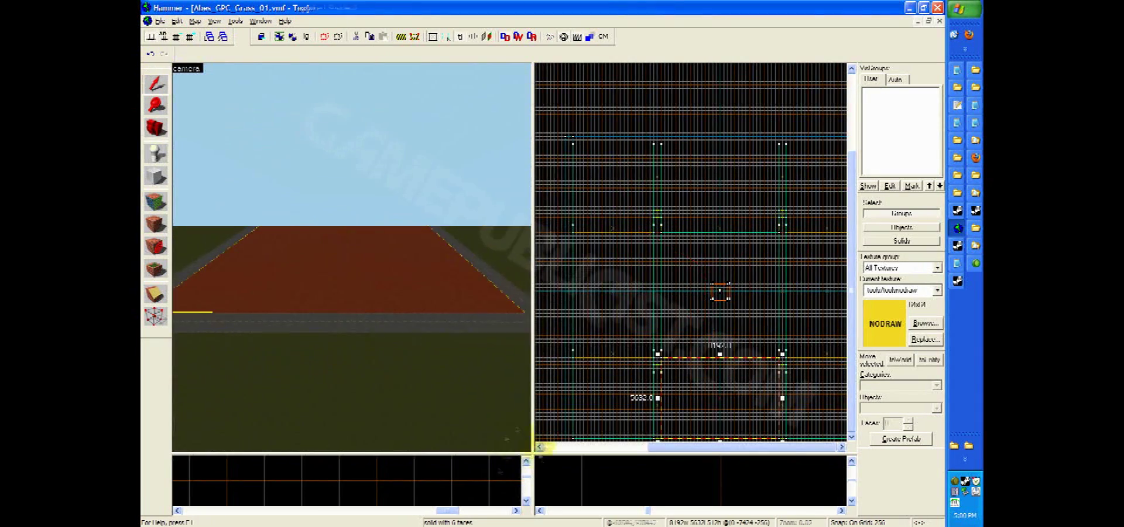
pyautogui.moveTo(533, 454); pyautogui.dragTo(374, 156)
pyautogui.scroll(3, 638, 421)
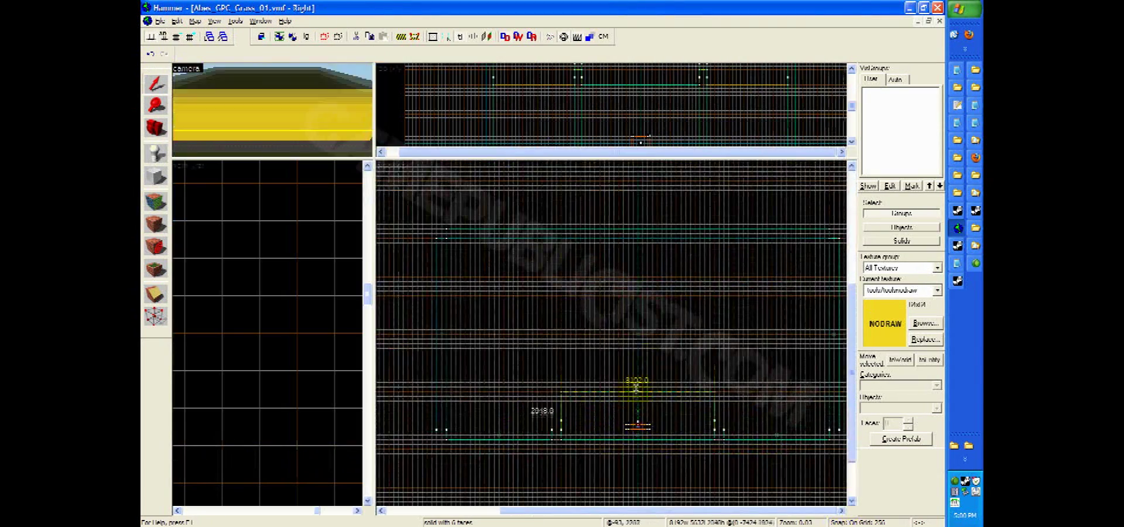
pyautogui.scroll(2, 655, 434)
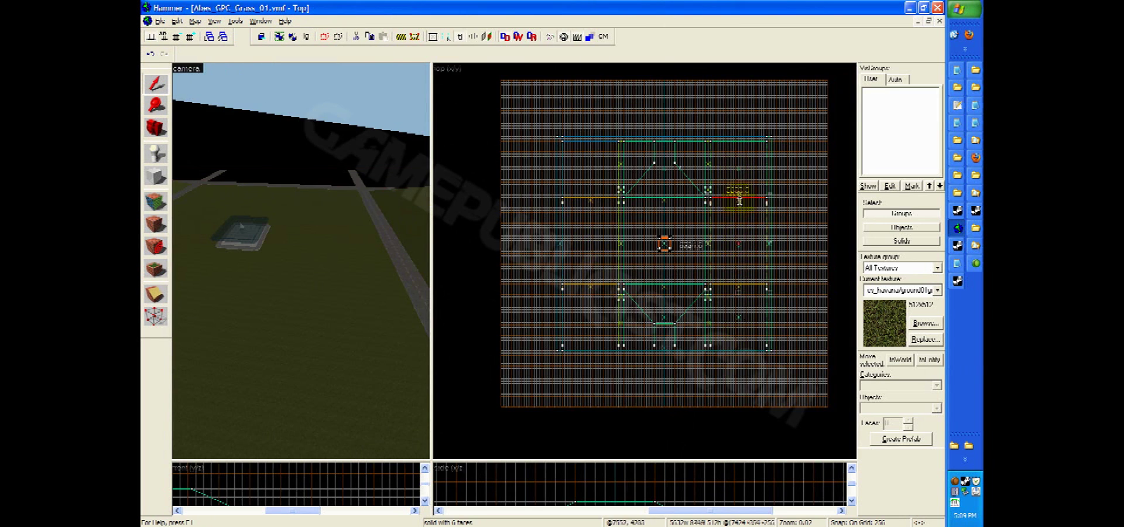
# - Form a sunken pit in the 5632 by 8448 ground block beside the road and texture its slopes and floor with nature blend materials
pyautogui.moveTo(430, 456); pyautogui.dragTo(302, 448)
pyautogui.scroll(4, 644, 185)
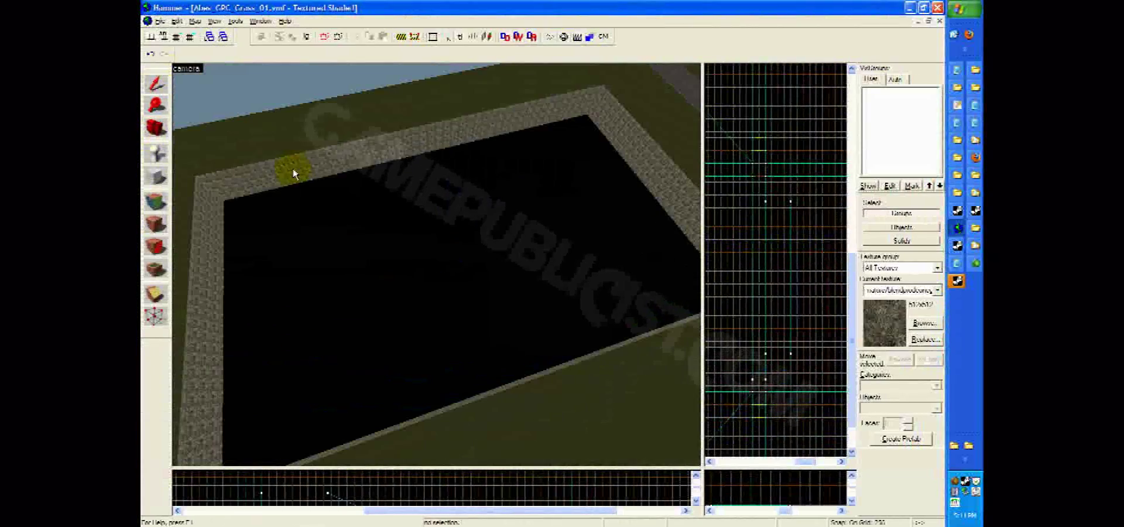
pyautogui.hotkey('shift', 'a')
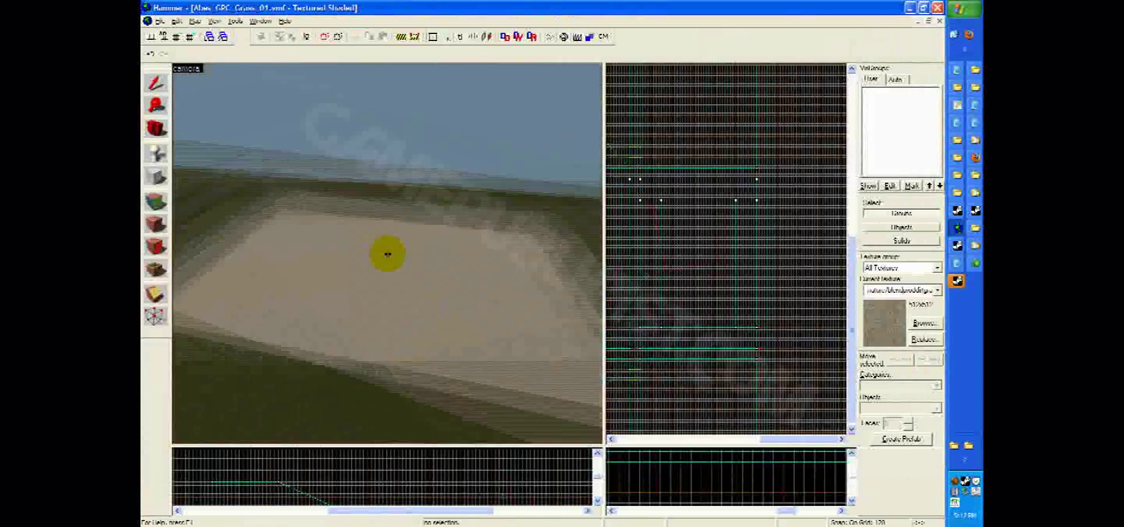
# - Build a nodraw block inside the pit and choose a nature/water_canals texture for the water surface
pyautogui.hotkey('shift', 'b')
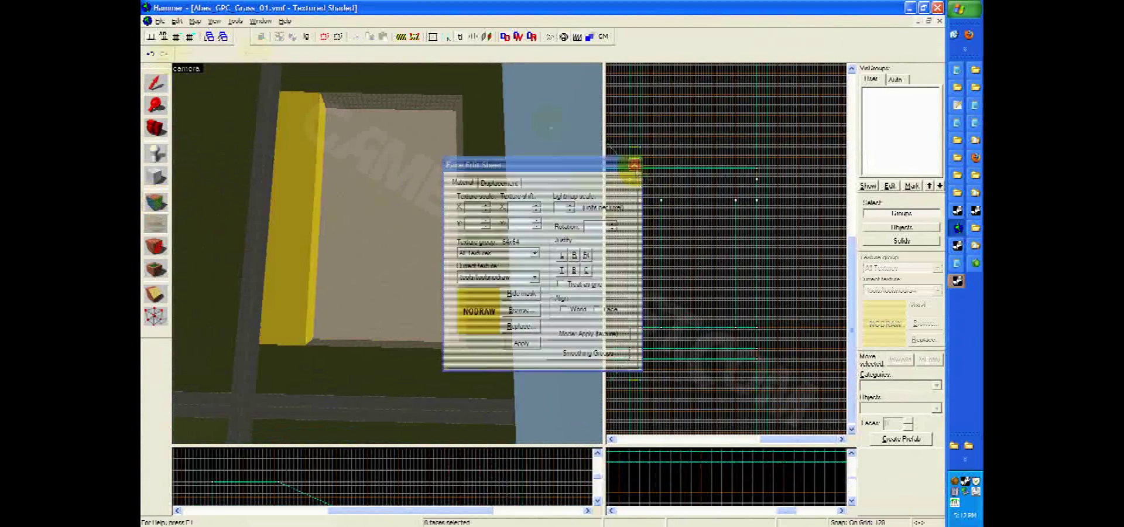
pyautogui.click(177, 21)
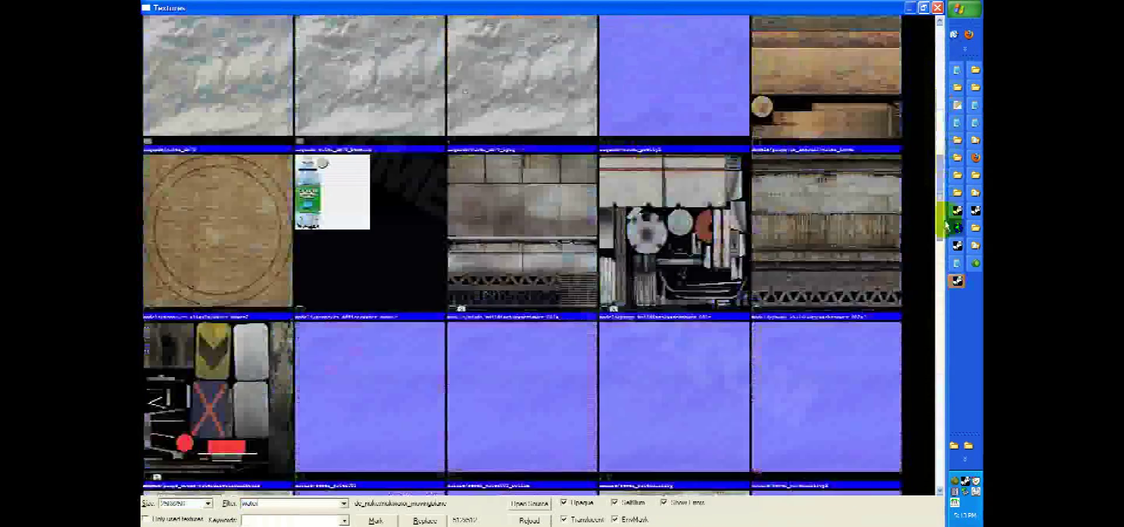
pyautogui.click(412, 333)
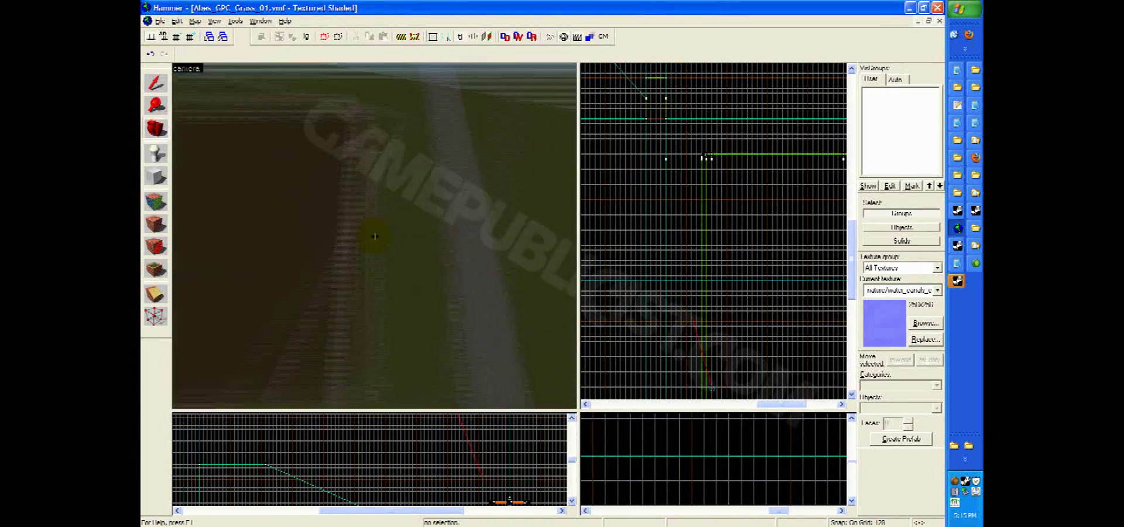
# - Inspect the pit's rim and pick a concrete floor texture for the nodraw edging along the water
pyautogui.moveTo(374, 235); pyautogui.dragTo(375, 236)
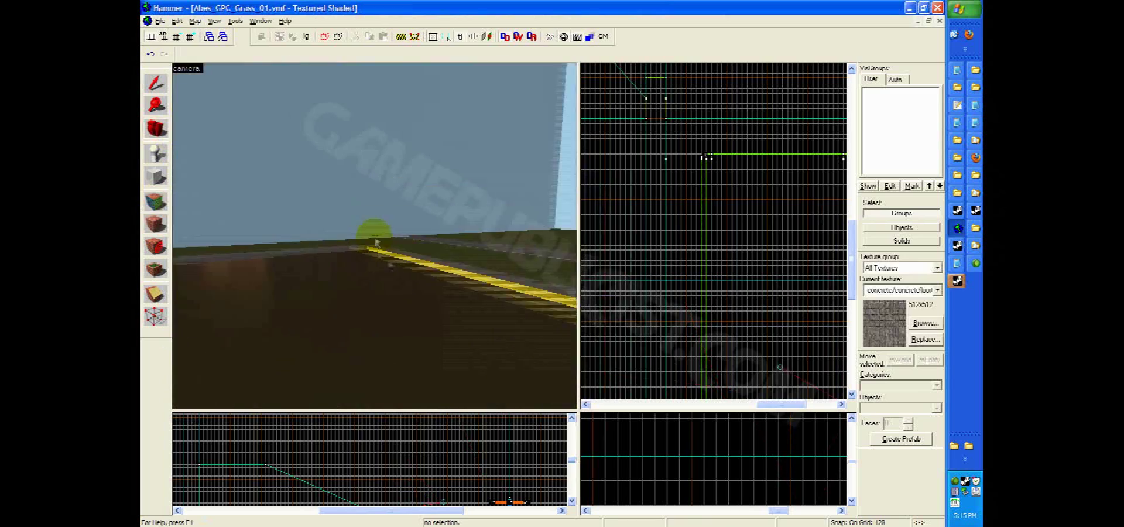
pyautogui.click(322, 239)
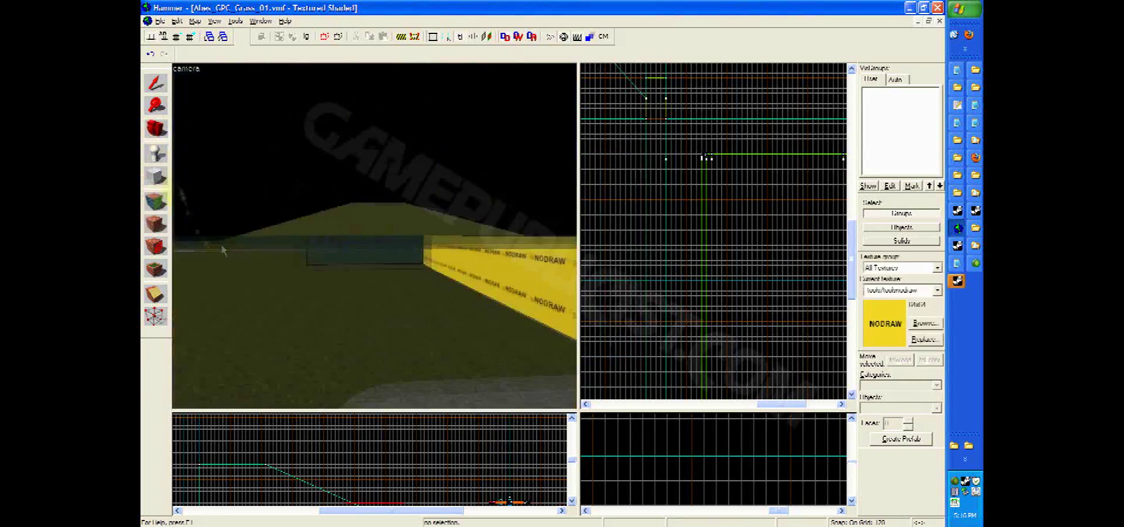
# - Add a water_lod_control entity at the pit, and copy the ground block with its concrete-edged pit to the opposite side of the map
pyautogui.moveTo(223, 250); pyautogui.dragTo(376, 236)
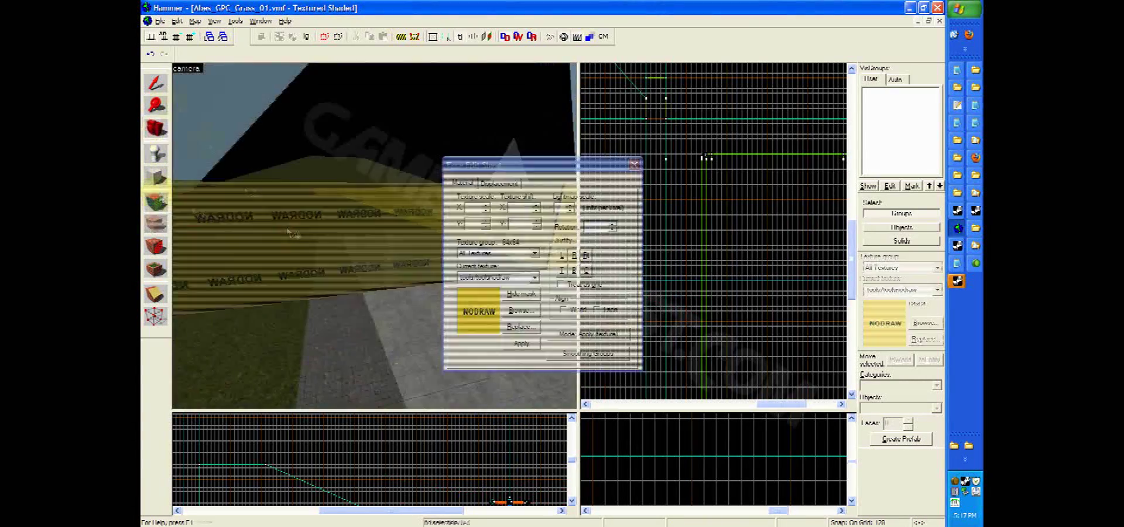
pyautogui.click(159, 21)
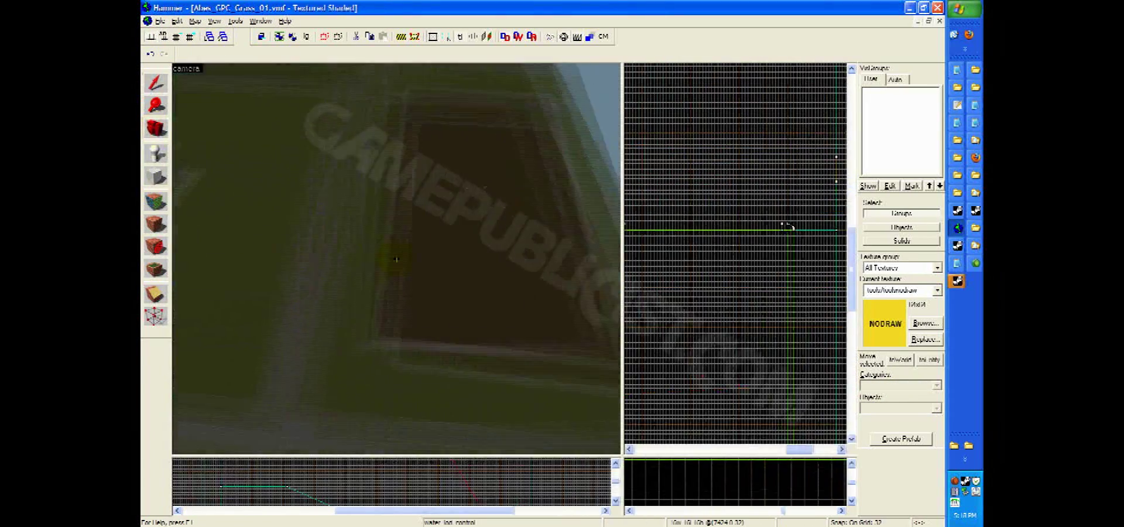
pyautogui.keyDown('ctrl'); pyautogui.click(436, 146); pyautogui.keyUp('ctrl')
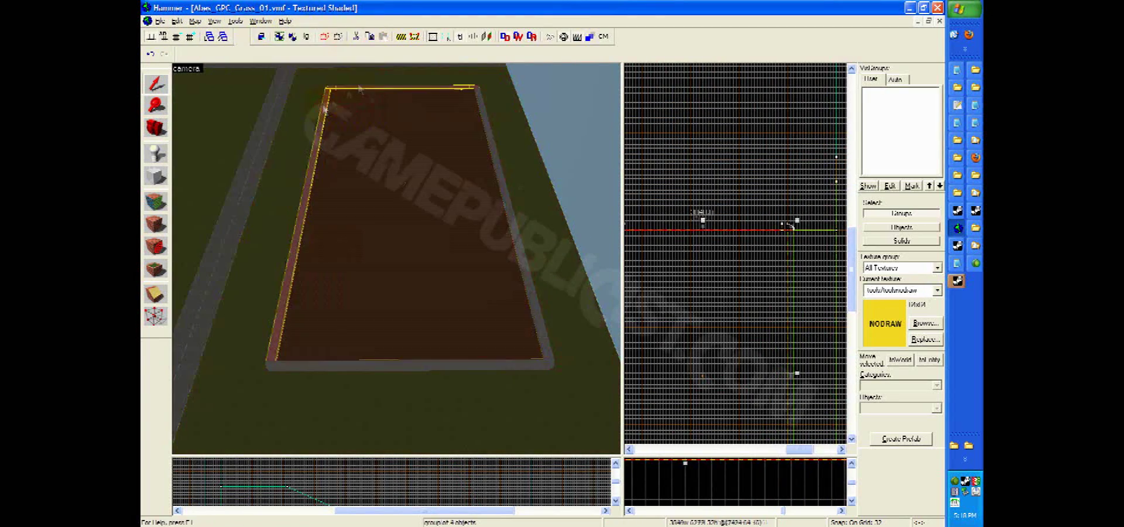
pyautogui.click(483, 251)
pyautogui.press('z')
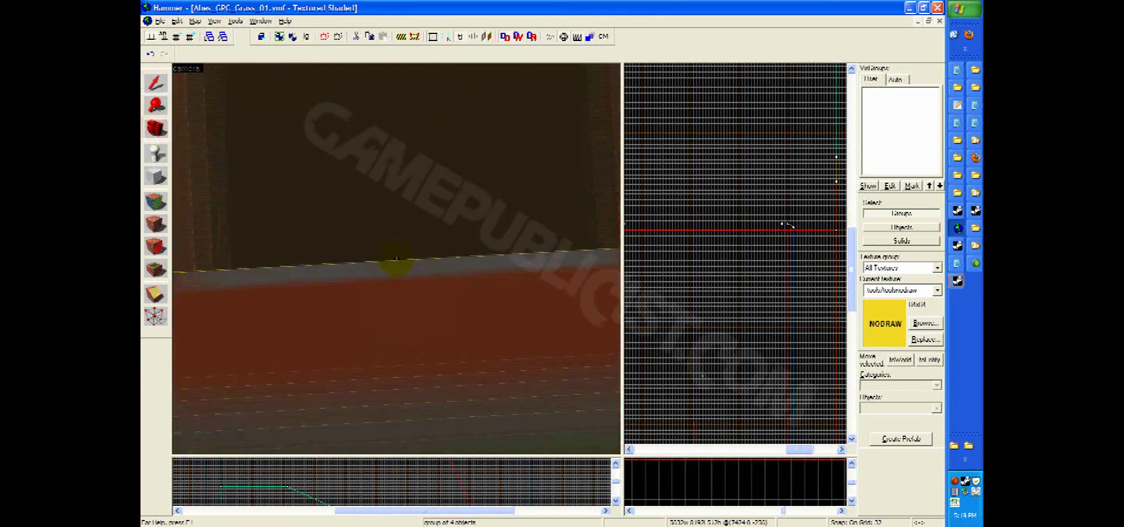
pyautogui.press('z')
pyautogui.scroll(-4, 802, 234)
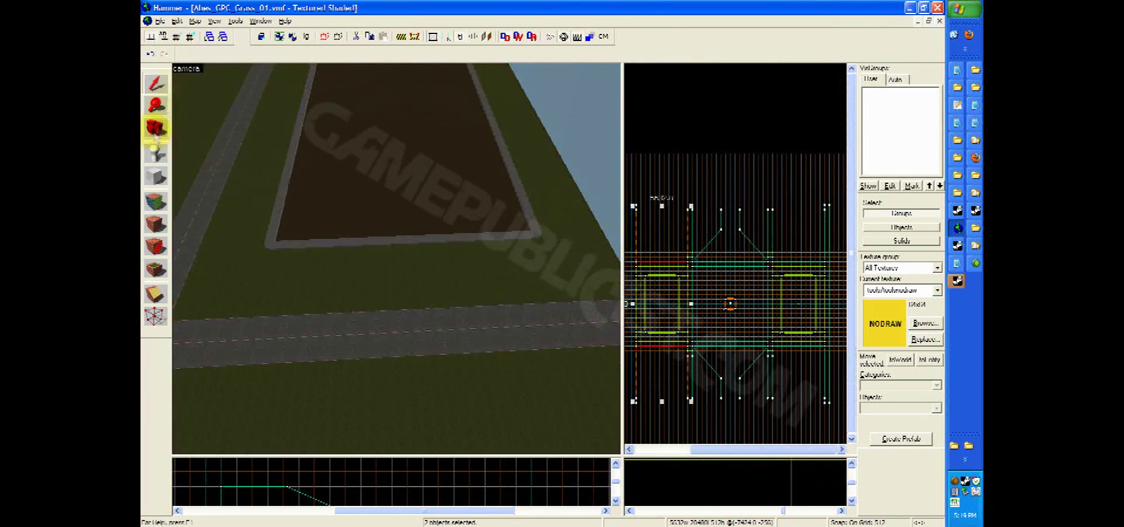
# - Divide the central ground block along its edges and shape the strips into slopes 1024 units wide and 512 units high around a sunken basin
pyautogui.press('z')
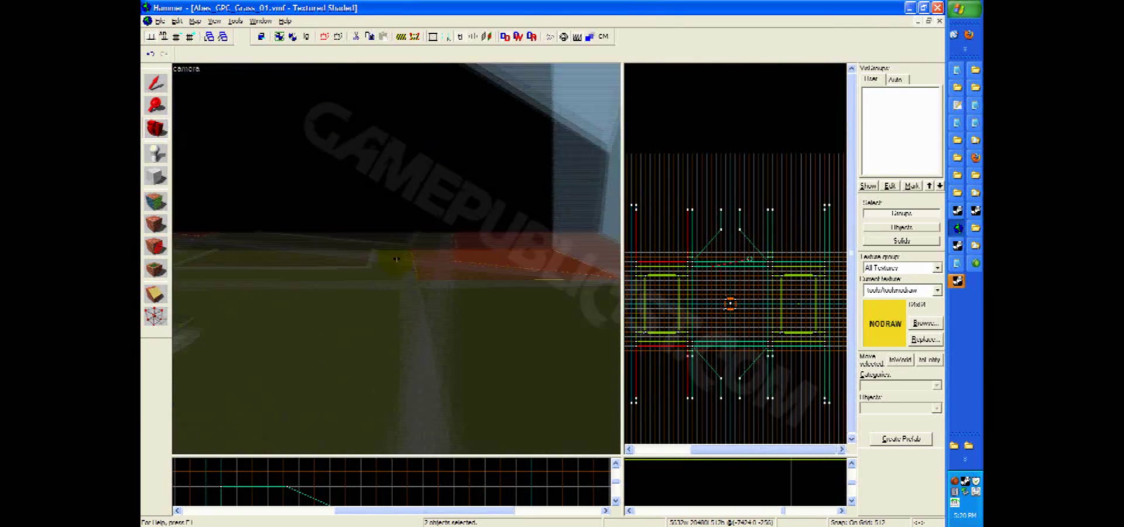
pyautogui.press('z')
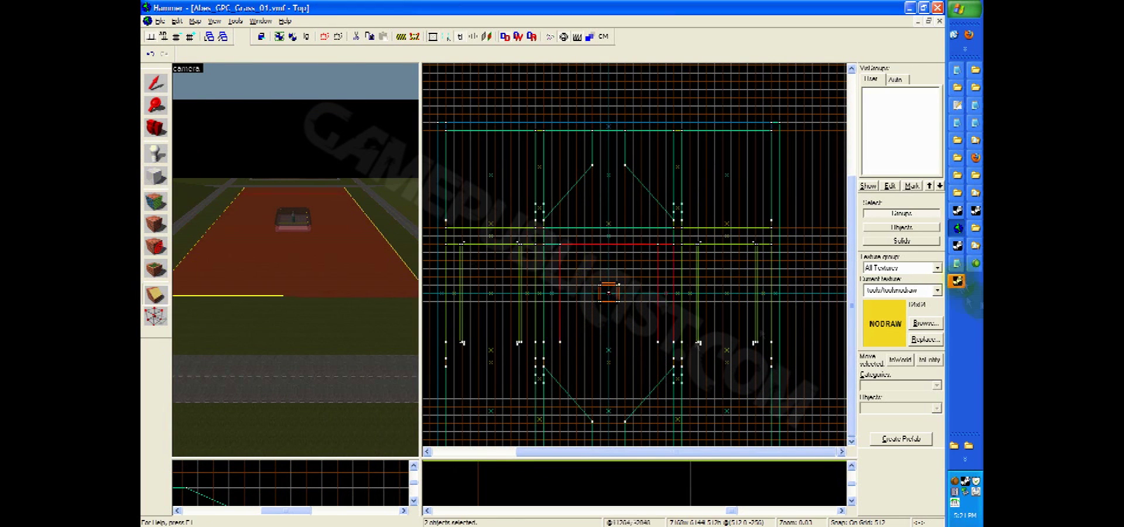
pyautogui.click(256, 239)
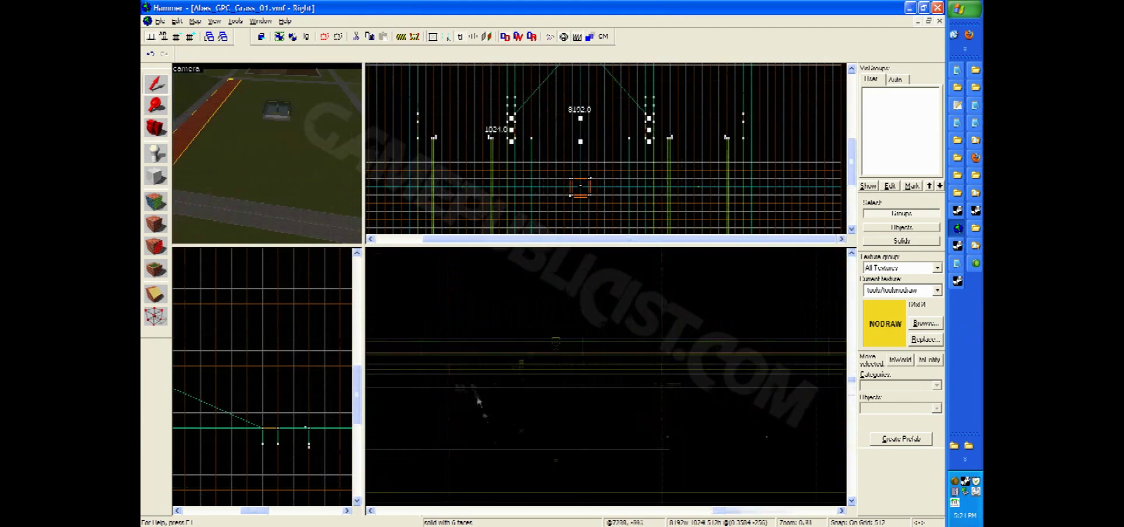
pyautogui.scroll(5, 521, 399)
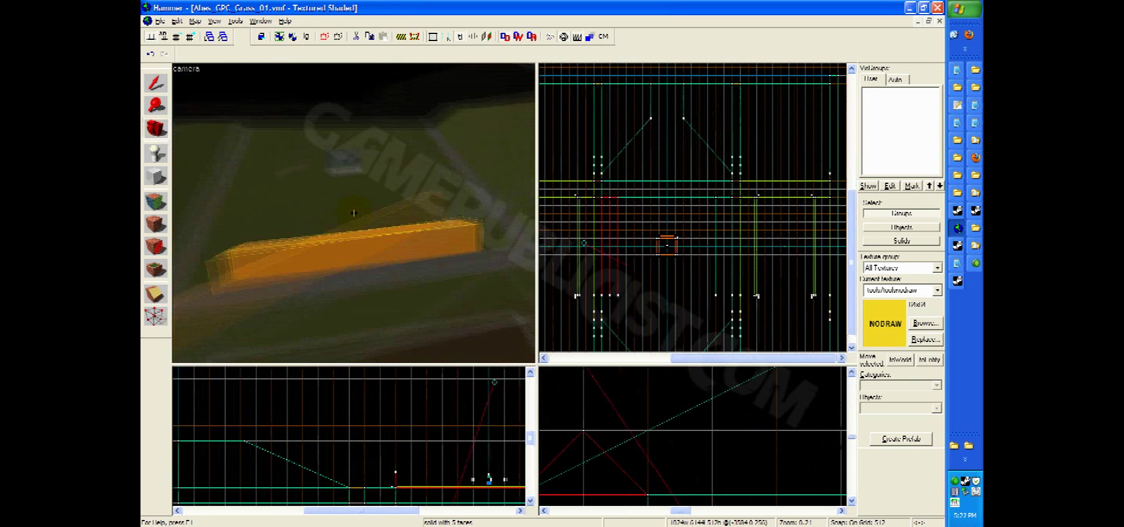
pyautogui.moveTo(275, 193); pyautogui.dragTo(295, 166)
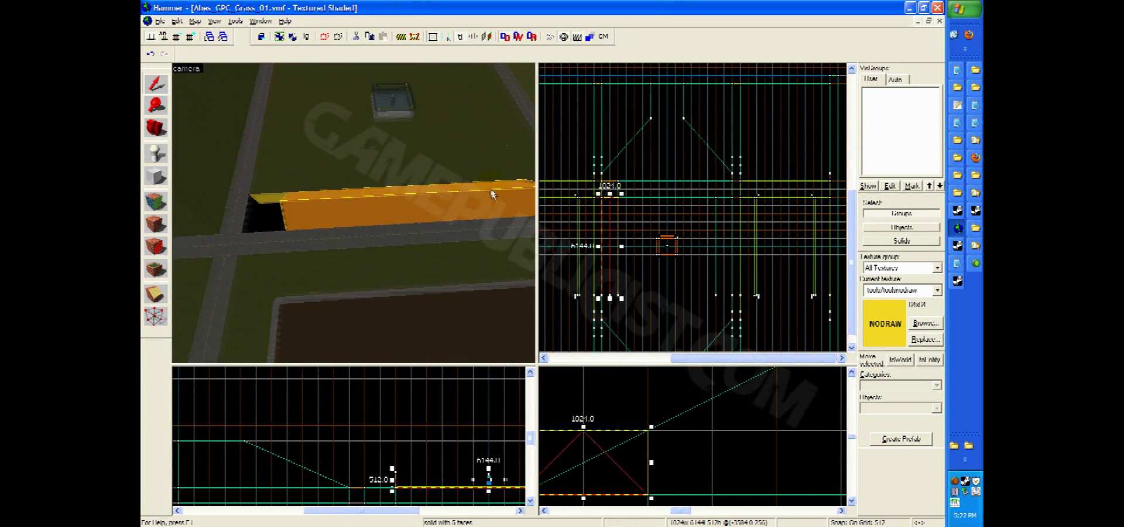
pyautogui.moveTo(492, 195)
pyautogui.mouseDown()
pyautogui.moveTo(480, 182)
pyautogui.moveTo(613, 198)
pyautogui.mouseUp()
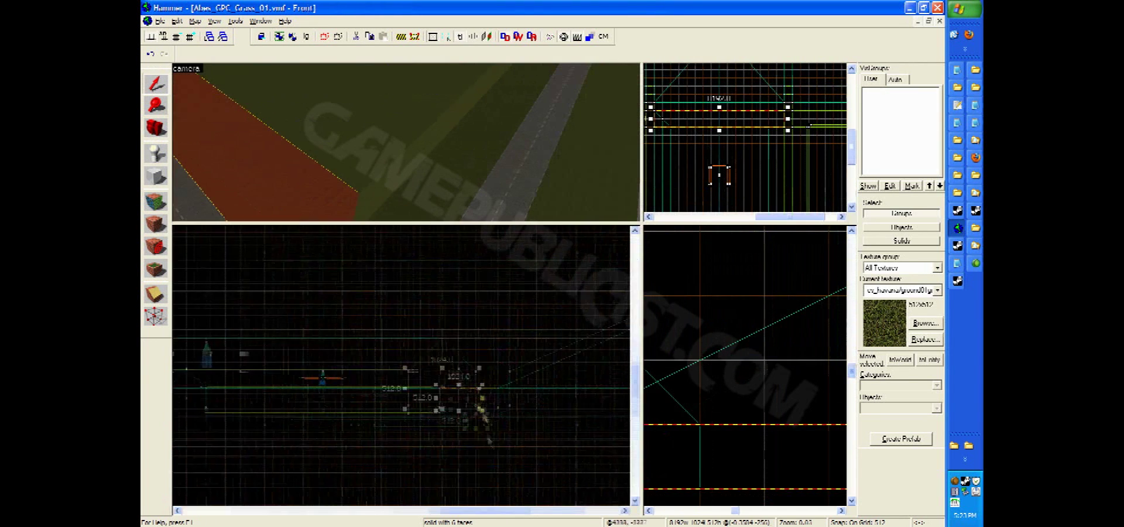
pyautogui.scroll(3, 364, 375)
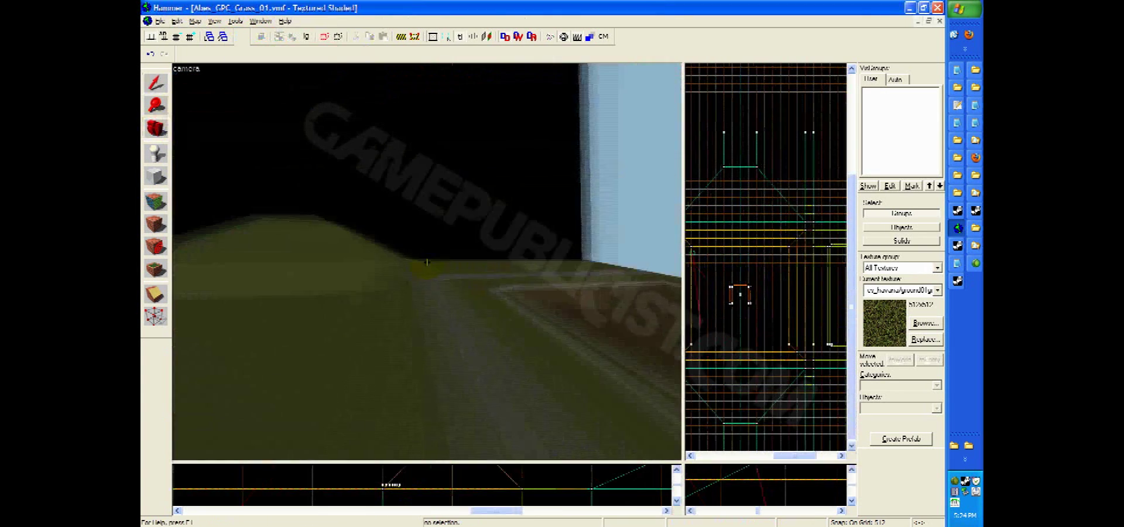
# - Texture the hidden faces of the basin's blocks with nodraw and cut road openings through the middle of its grass slopes
pyautogui.press('z')
pyautogui.moveTo(683, 457); pyautogui.dragTo(495, 489)
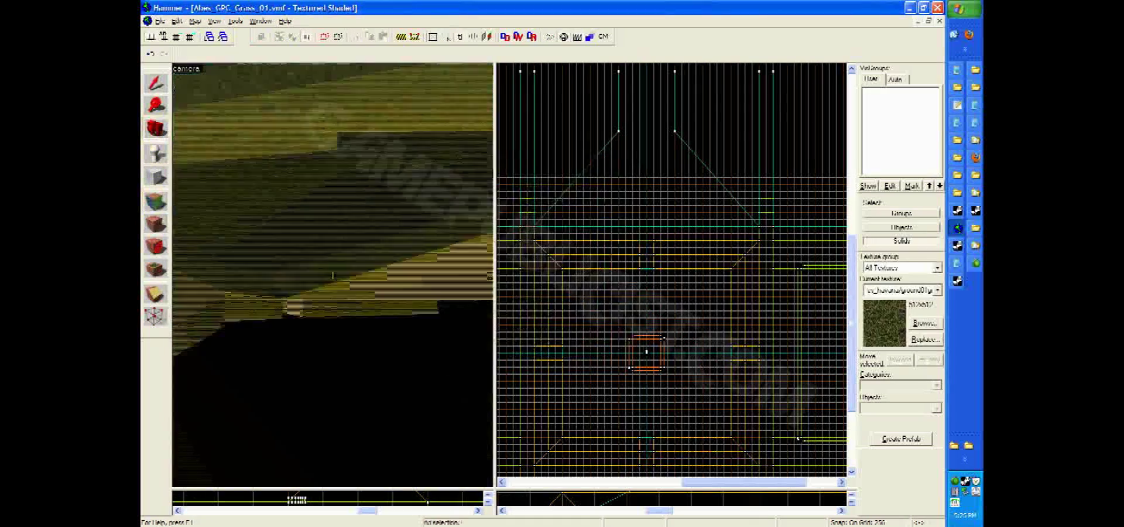
pyautogui.click(154, 202)
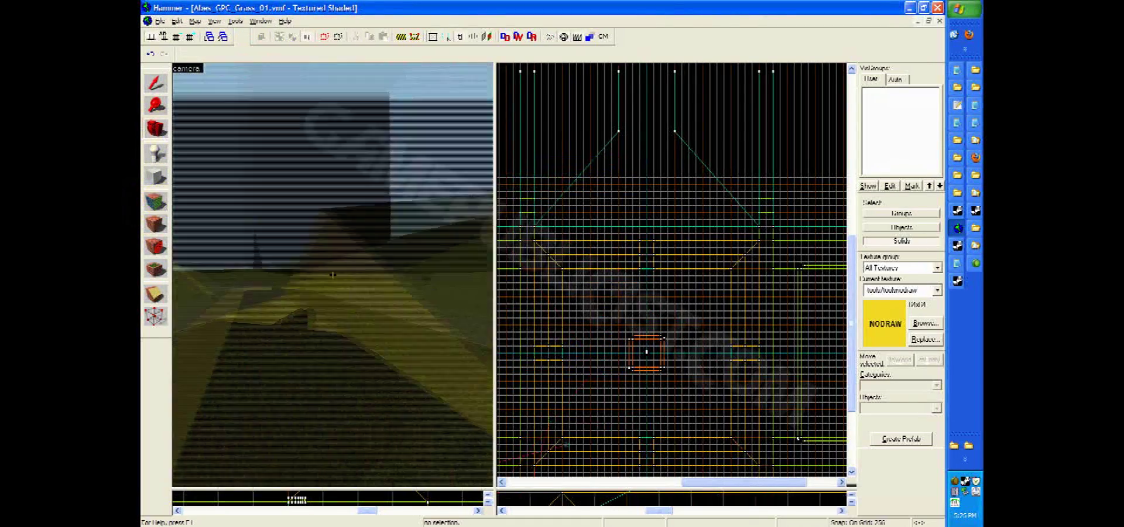
pyautogui.click(154, 203)
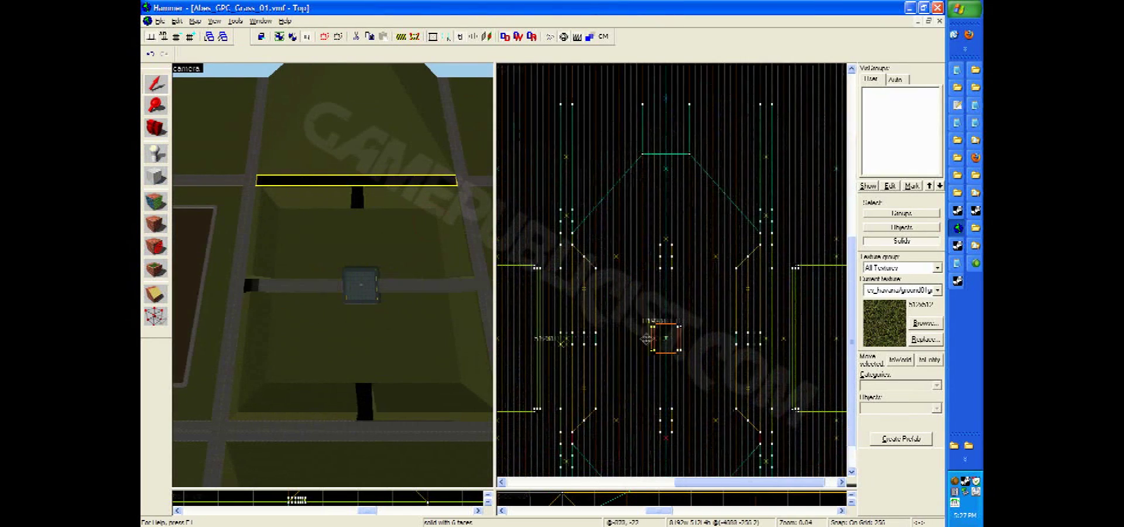
# - Lay an 8192 by 512 road strip across the basin through the central platform, and arrange grass corner slopes in the quadrants between the roads
pyautogui.scroll(5, 671, 318)
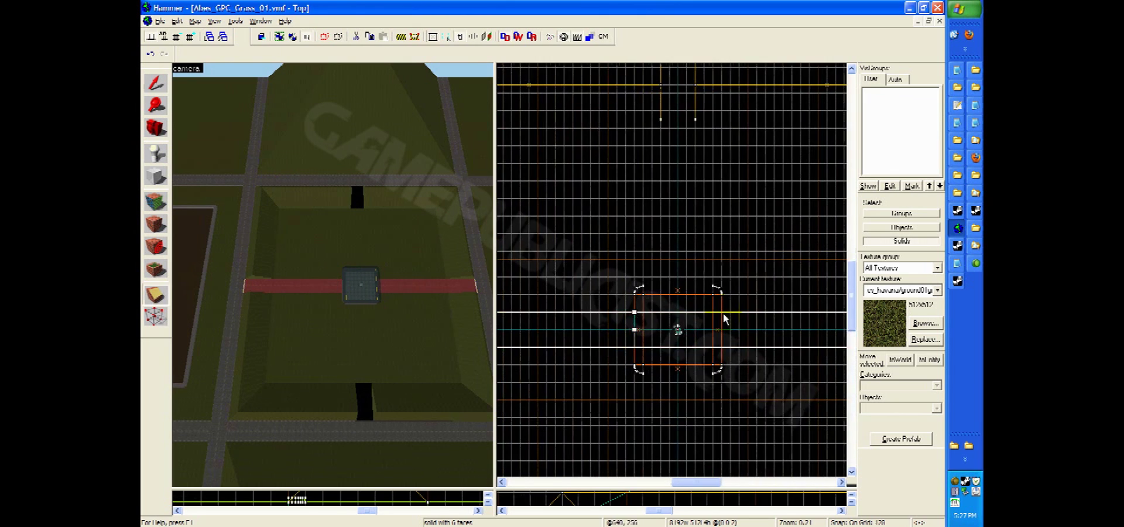
pyautogui.click(677, 330)
pyautogui.scroll(-5, 677, 329)
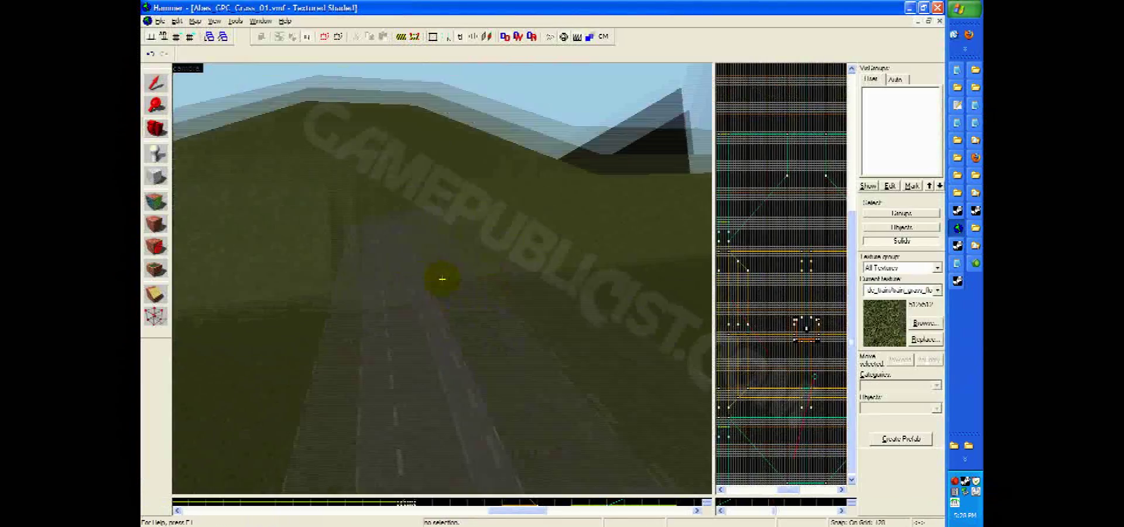
pyautogui.press('w')
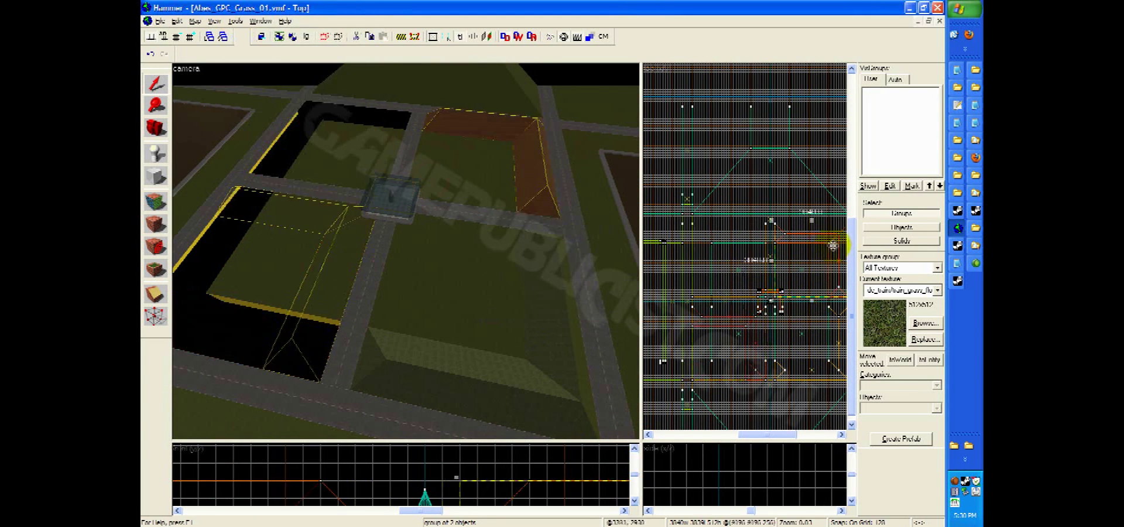
pyautogui.click(406, 251)
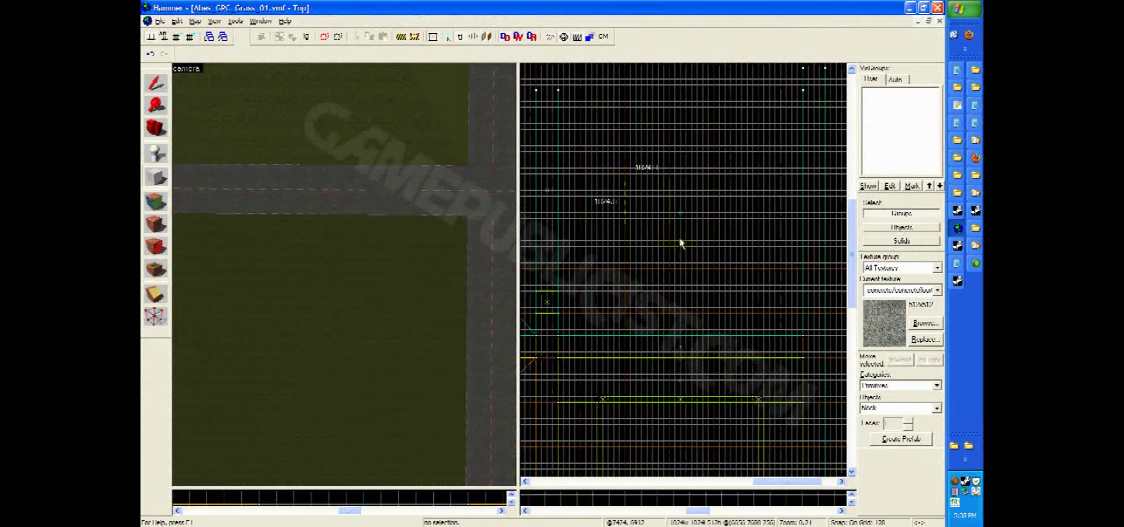
# - Build a 32-unit-high cross from concrete floor blocks on an outer grass block, using 384 by 256 arms, and add an angled nodraw corner piece
pyautogui.scroll(5, 681, 244)
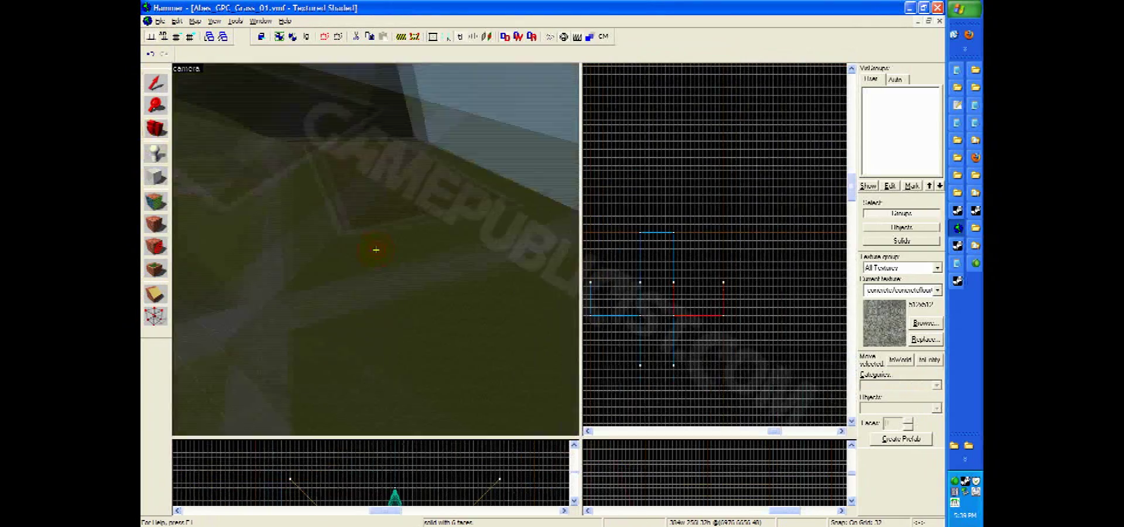
pyautogui.press('w')
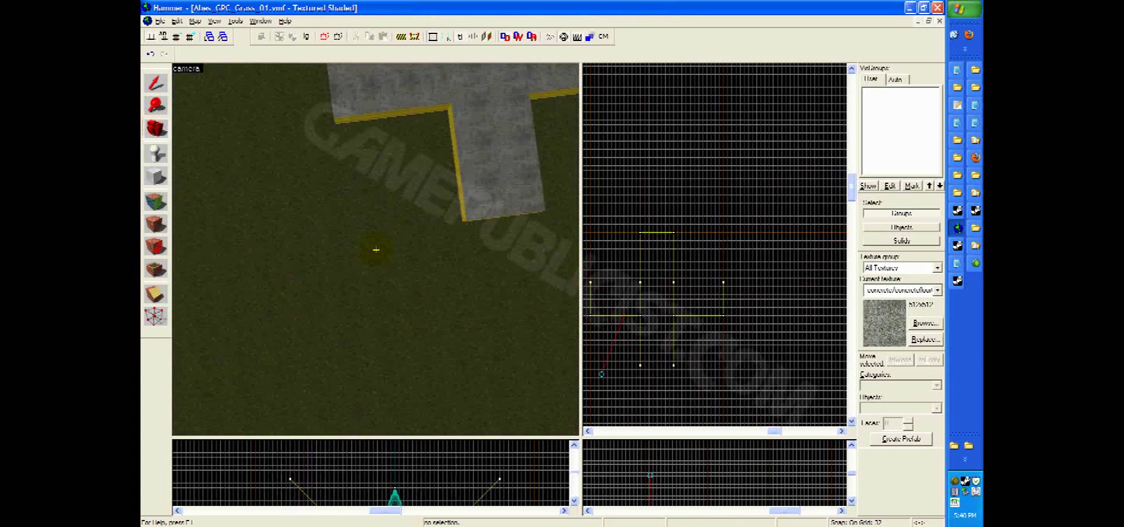
pyautogui.click(157, 203)
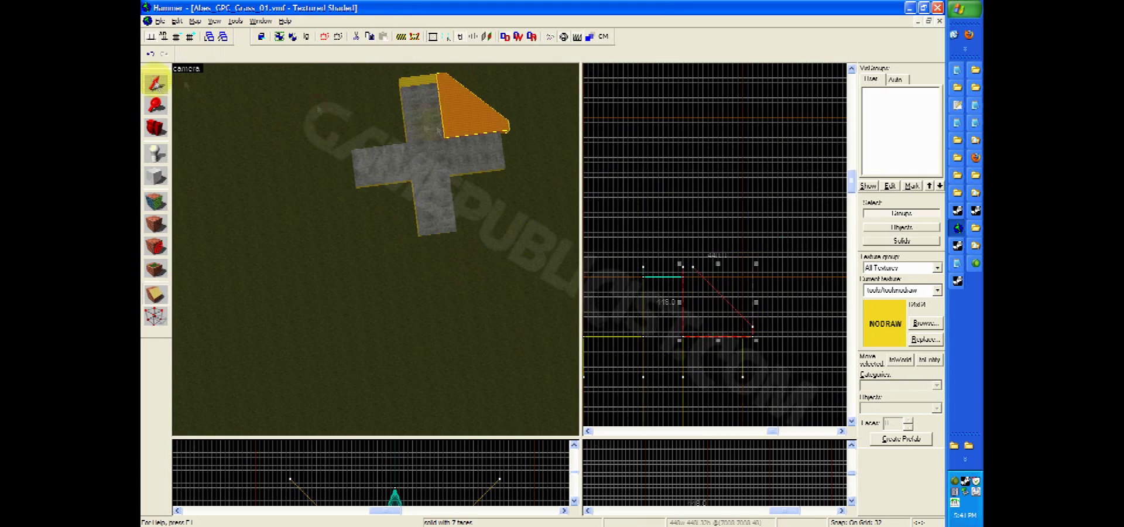
# - Fill the cross's corners with angled blocks to form an octagonal pad and texture them with a concrete wall material
pyautogui.click(247, 59)
pyautogui.hotkey('ctrl', 'm')
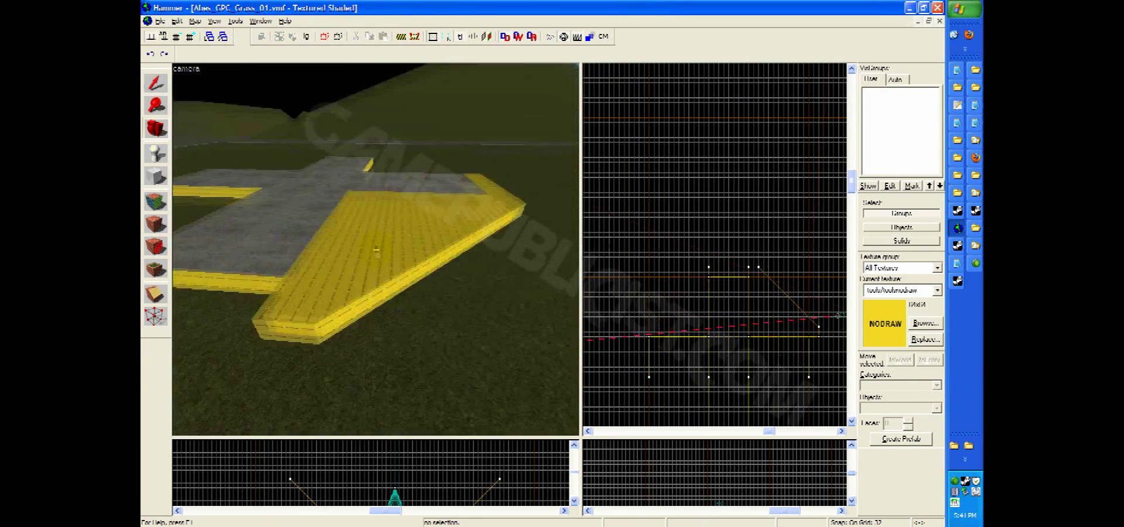
pyautogui.click(925, 323)
pyautogui.scroll(-5, 527, 264)
pyautogui.moveTo(940, 64); pyautogui.dragTo(940, 328)
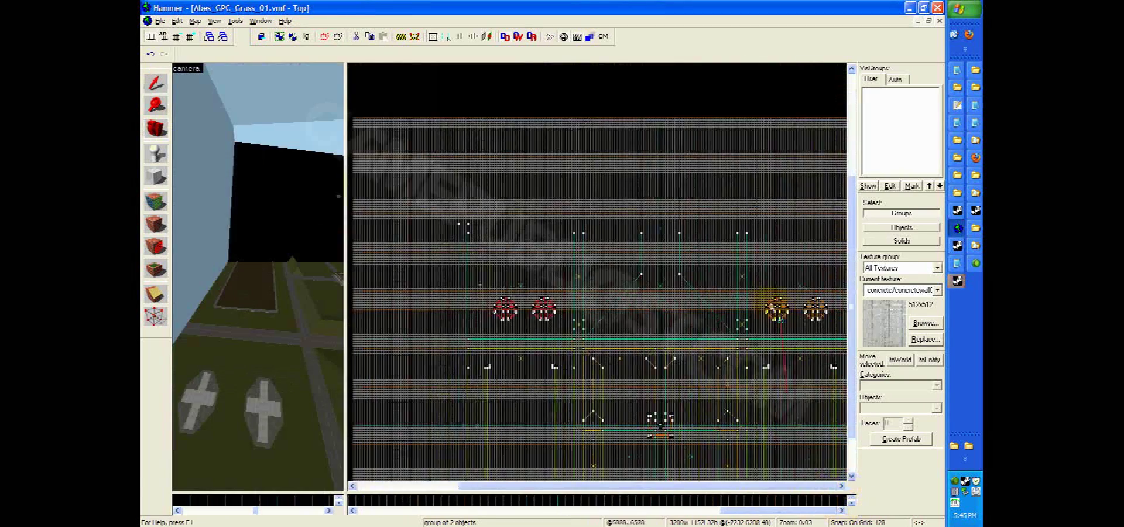
# - Copy the octagonal pads to the other sides of the map and remove the extras, keeping one in each outer corner area
pyautogui.scroll(3, 597, 281)
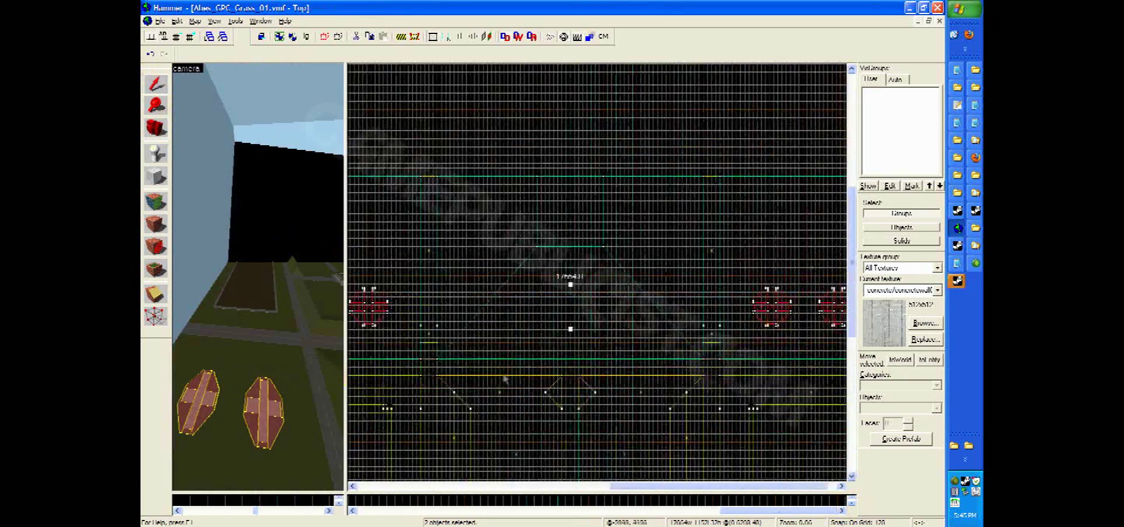
pyautogui.scroll(-4, 382, 406)
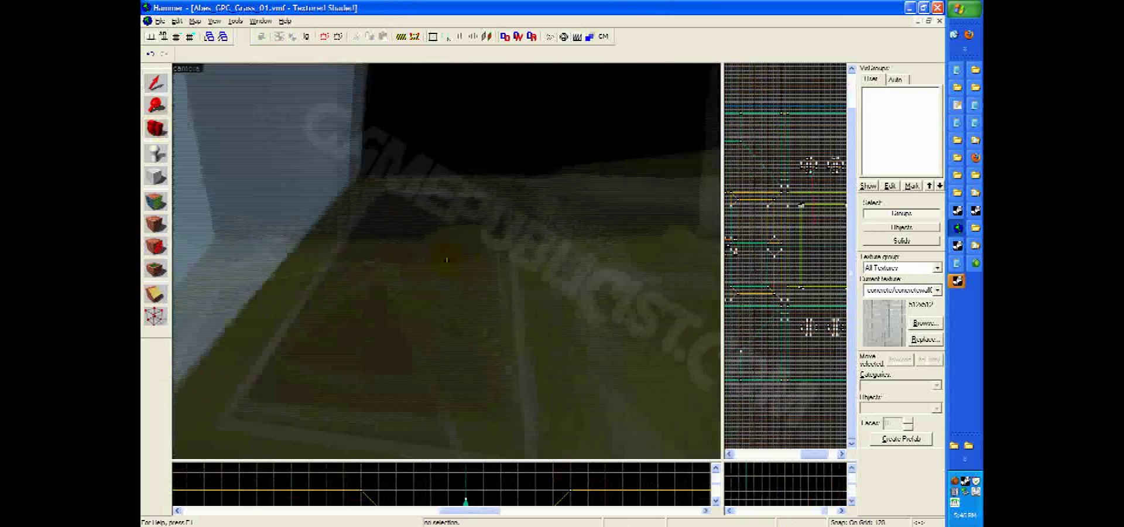
pyautogui.moveTo(447, 259); pyautogui.dragTo(447, 261)
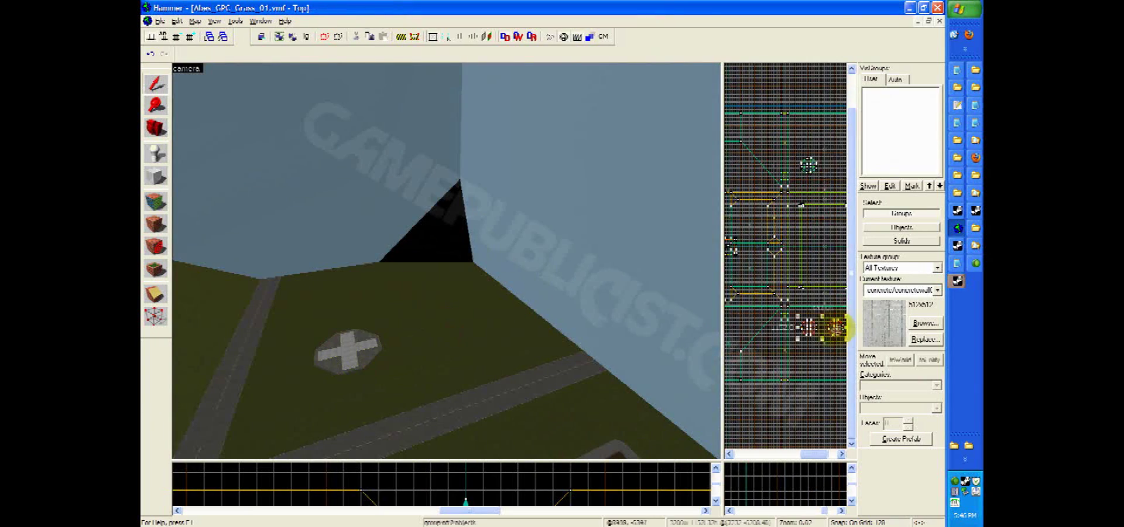
pyautogui.scroll(3, 837, 327)
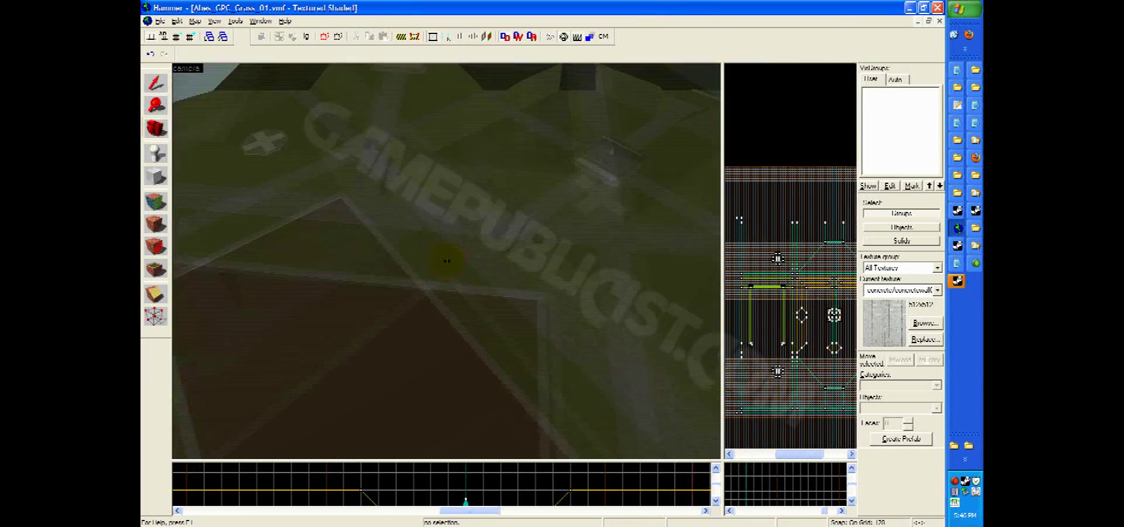
pyautogui.moveTo(447, 258); pyautogui.dragTo(447, 260)
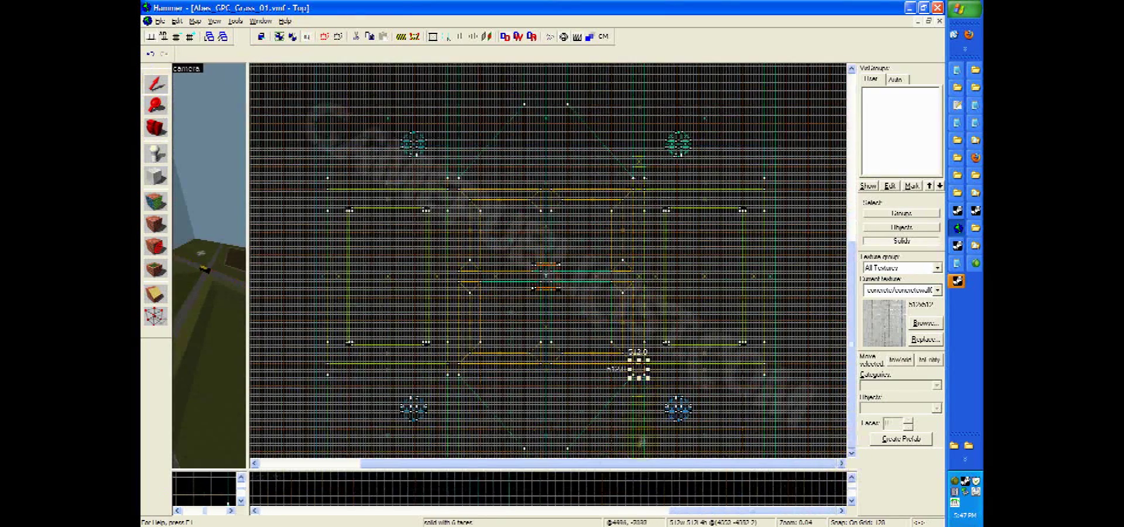
# - Place an info_player_start entity beside the central pillar and arrange player spawn points around it in rows of four
pyautogui.moveTo(241, 477); pyautogui.dragTo(682, 449)
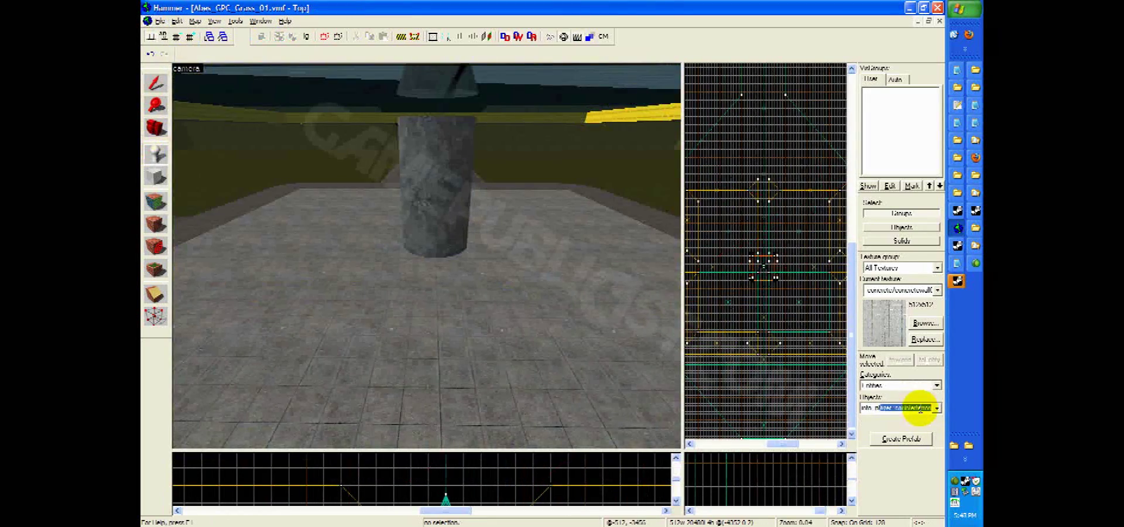
pyautogui.moveTo(304, 198); pyautogui.dragTo(427, 256)
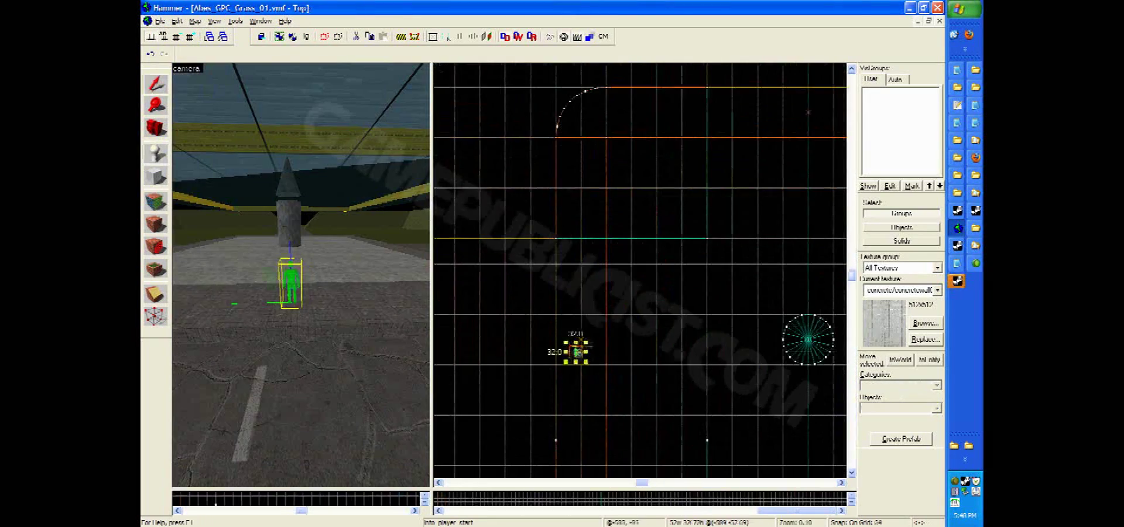
pyautogui.click(195, 21)
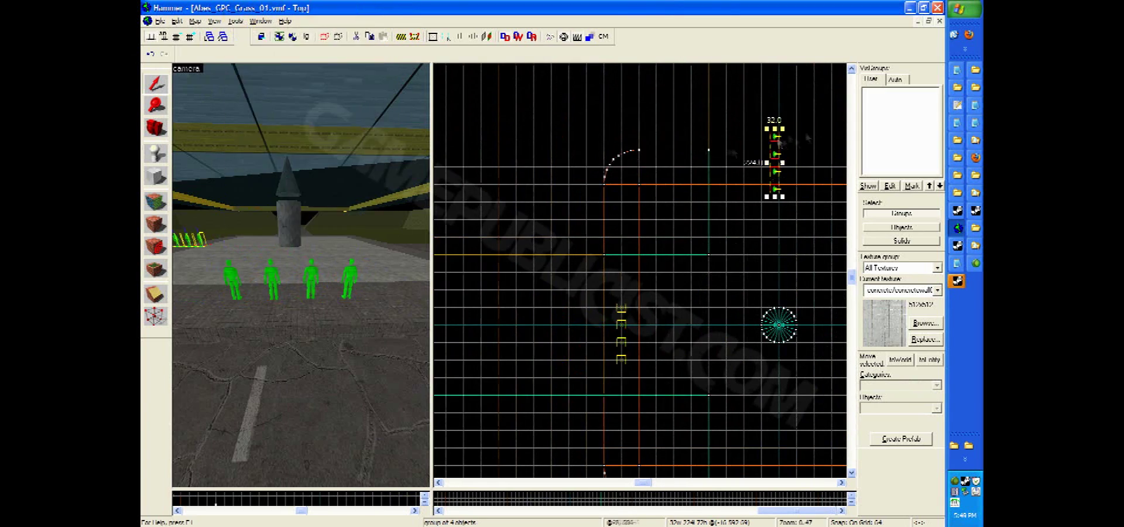
# - Look up skies on the Valve Developer Community Sky List in Firefox and give the light_environment entity a pale yellow light colour
pyautogui.click(246, 136)
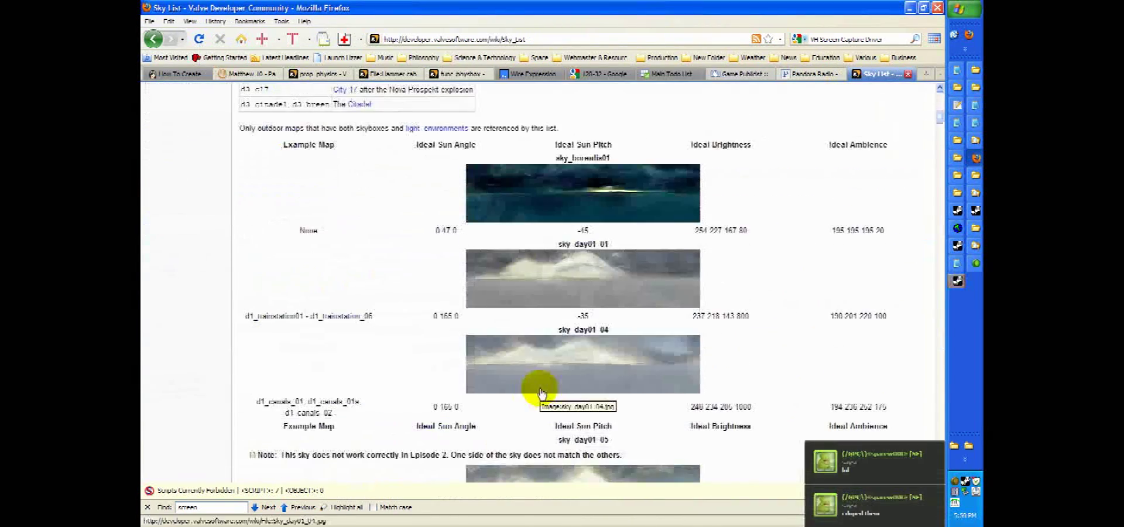
pyautogui.scroll(-15, 377, 357)
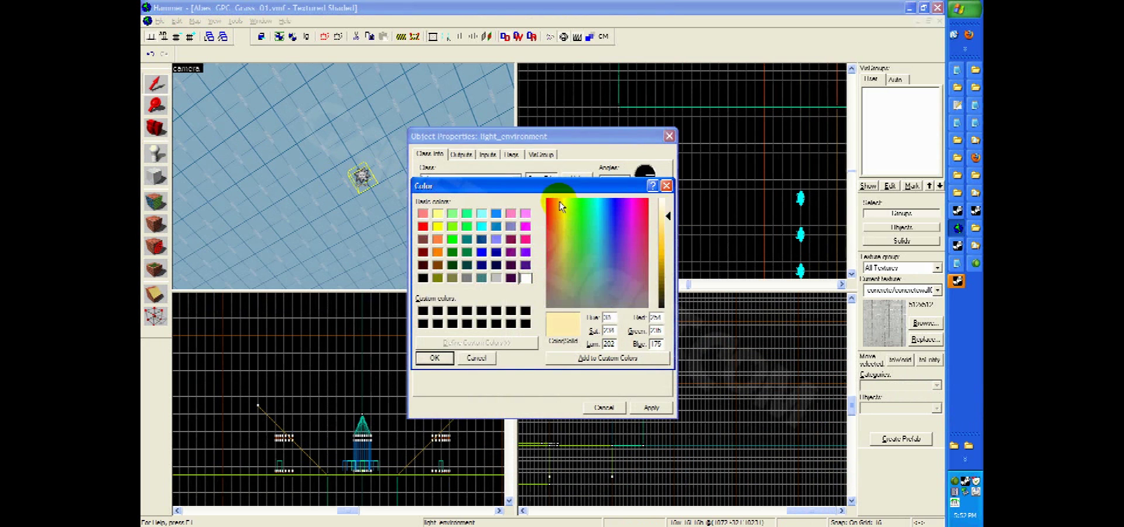
pyautogui.press('Return')
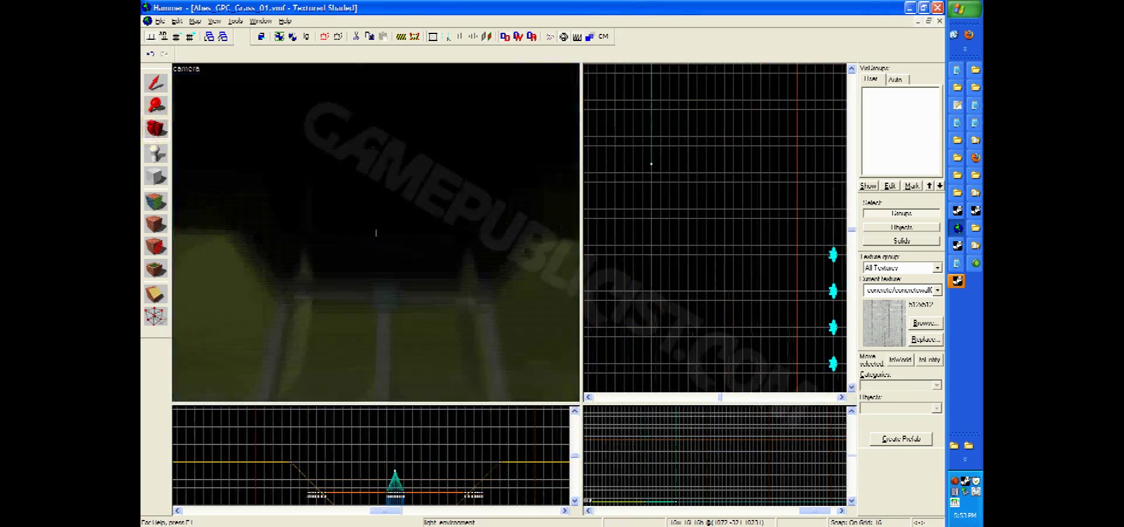
# - Add a short road segment, 896 by 512 units, linking the main road to the edge of the brown pit
pyautogui.press('z')
pyautogui.press('z')
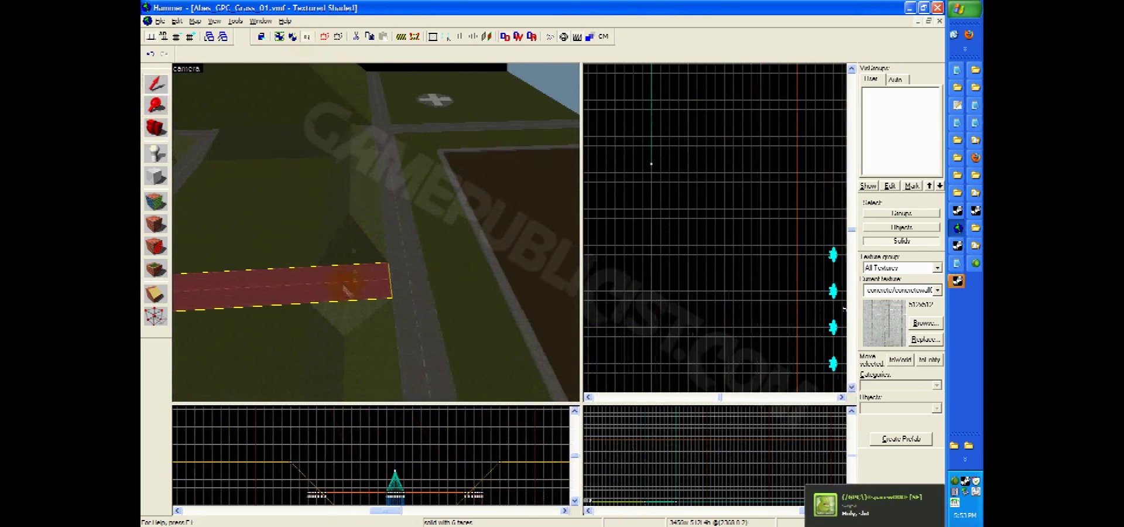
pyautogui.scroll(-5, 714, 229)
pyautogui.scroll(5, 715, 229)
pyautogui.moveTo(375, 234); pyautogui.dragTo(376, 232)
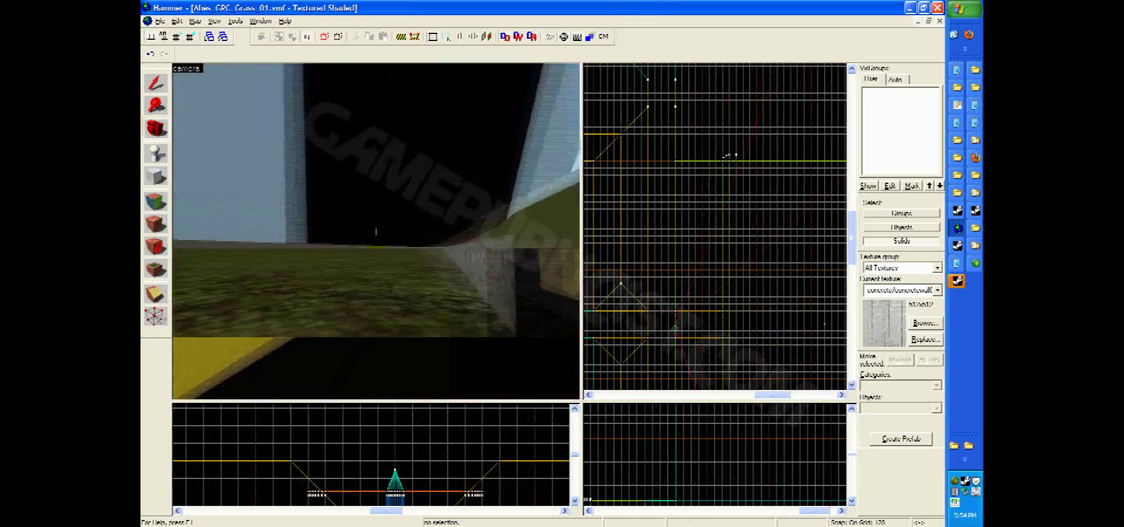
pyautogui.hotkey('shift', 'a')
pyautogui.hotkey('shift', 's')
pyautogui.click(416, 226)
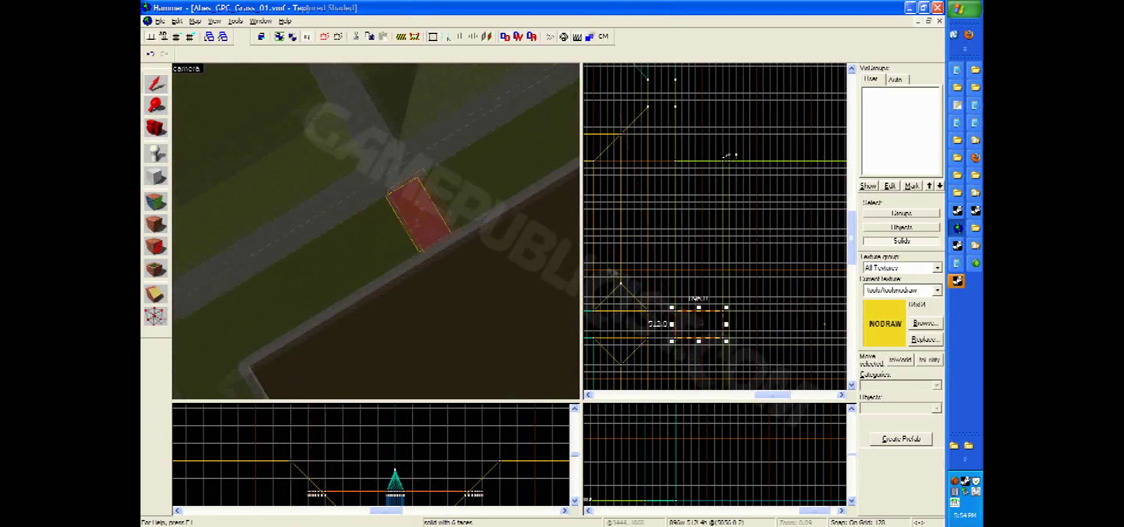
pyautogui.click(415, 225)
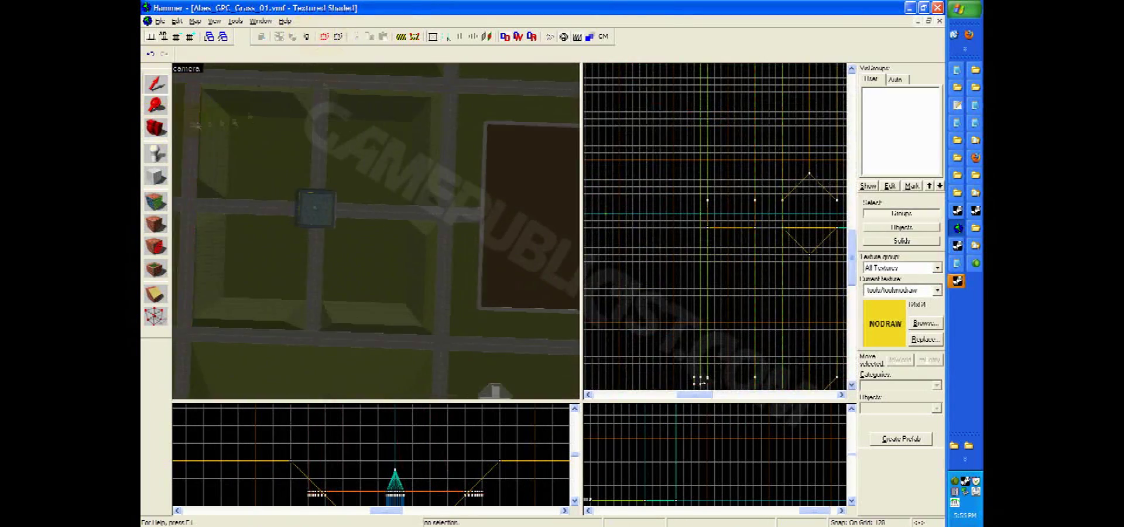
# - Place a rotated 512 by 896 unit copy of the short road segment against the octagonal pad as its connecting road
pyautogui.click(306, 37)
pyautogui.scroll(2, 691, 274)
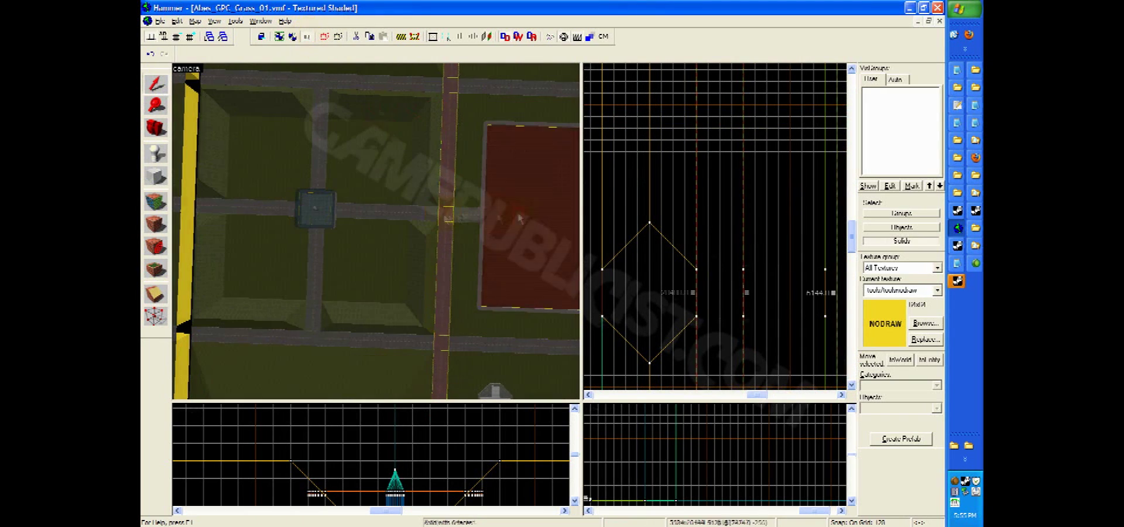
pyautogui.hotkey('shift', 'a')
pyautogui.hotkey('shift', 'a')
pyautogui.scroll(-3, 715, 228)
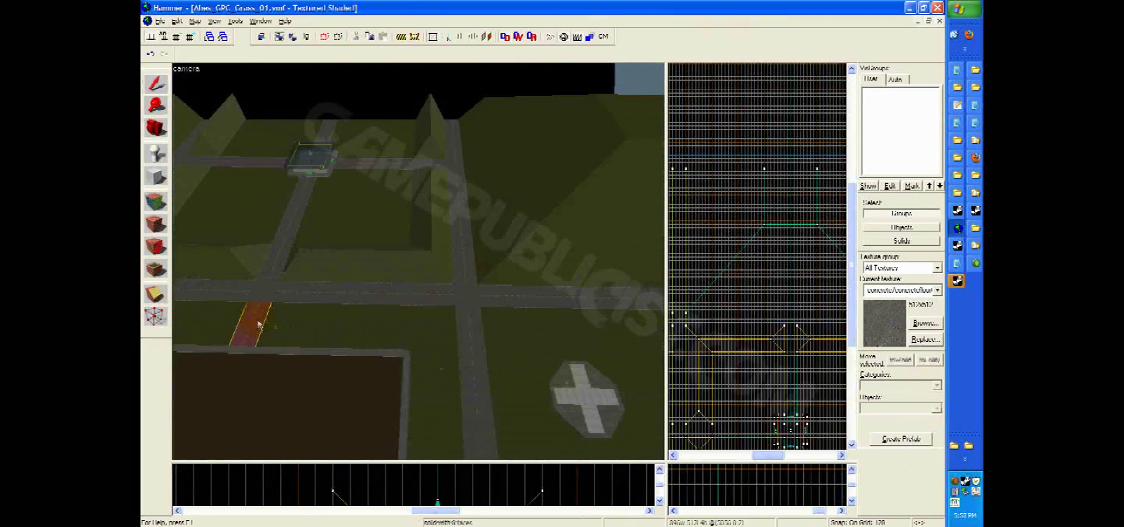
pyautogui.click(831, 296)
pyautogui.scroll(3, 756, 258)
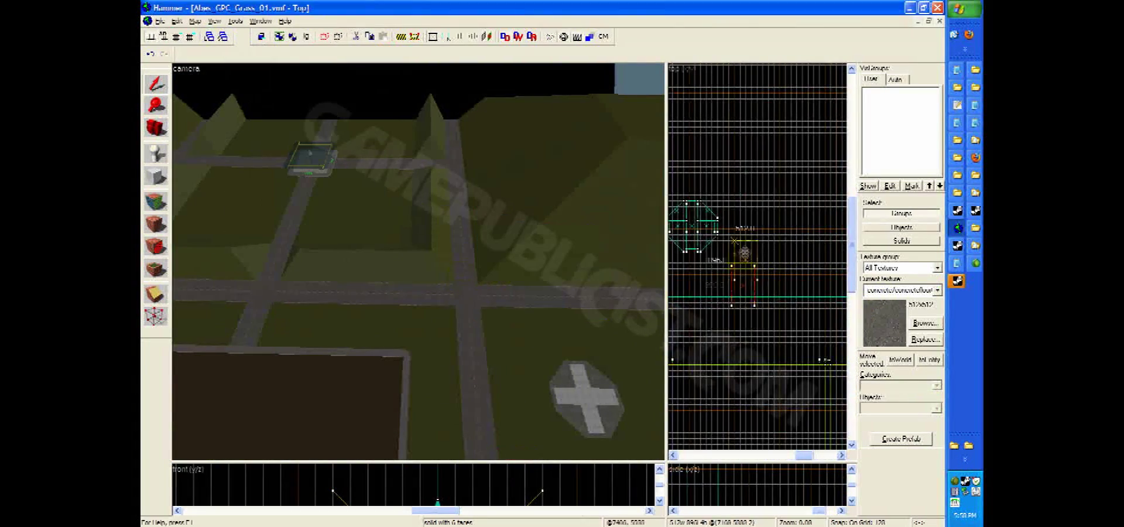
pyautogui.click(586, 404)
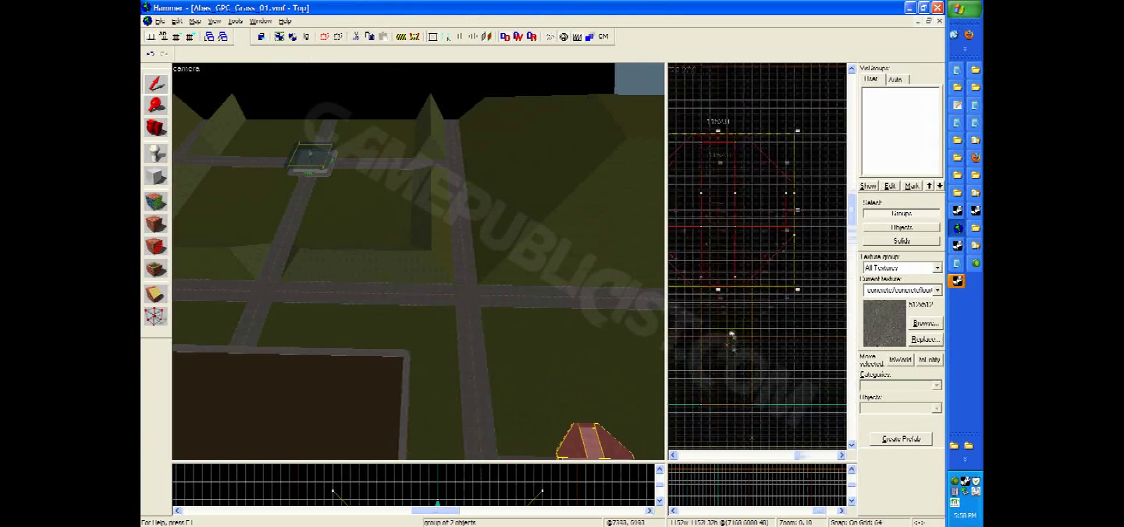
pyautogui.moveTo(410, 261); pyautogui.dragTo(507, 294)
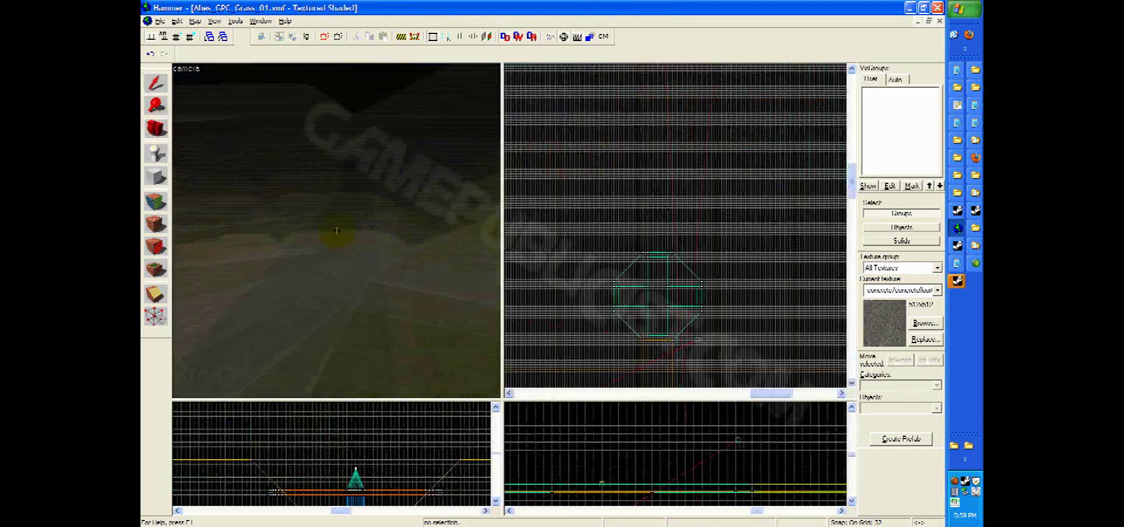
# - Copy the octagonal pad together with its connecting road to the map's other outer corners, replacing the plain pads
pyautogui.moveTo(337, 230); pyautogui.dragTo(414, 239)
pyautogui.click(419, 240)
pyautogui.scroll(3, 676, 253)
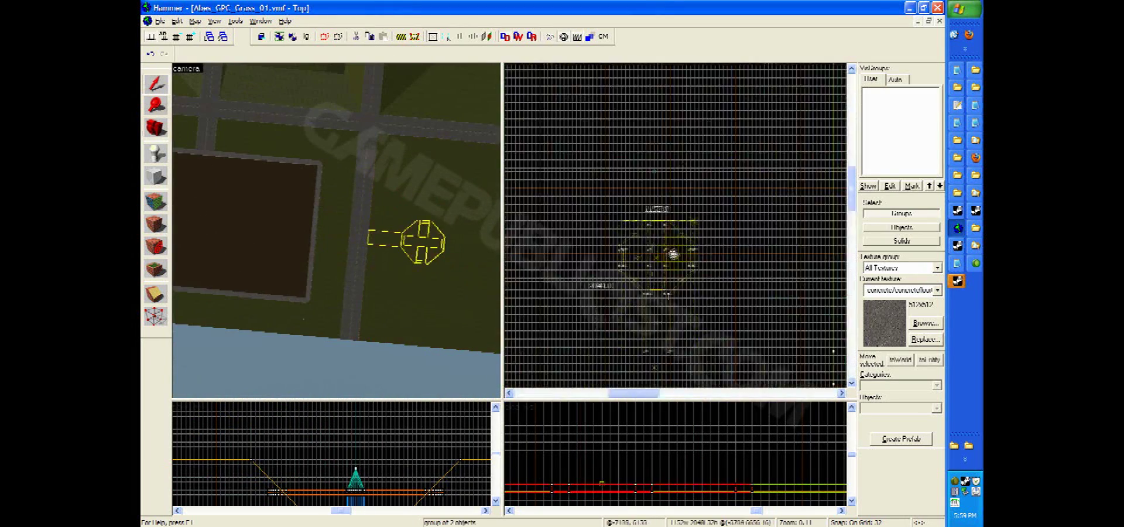
pyautogui.scroll(-7, 676, 254)
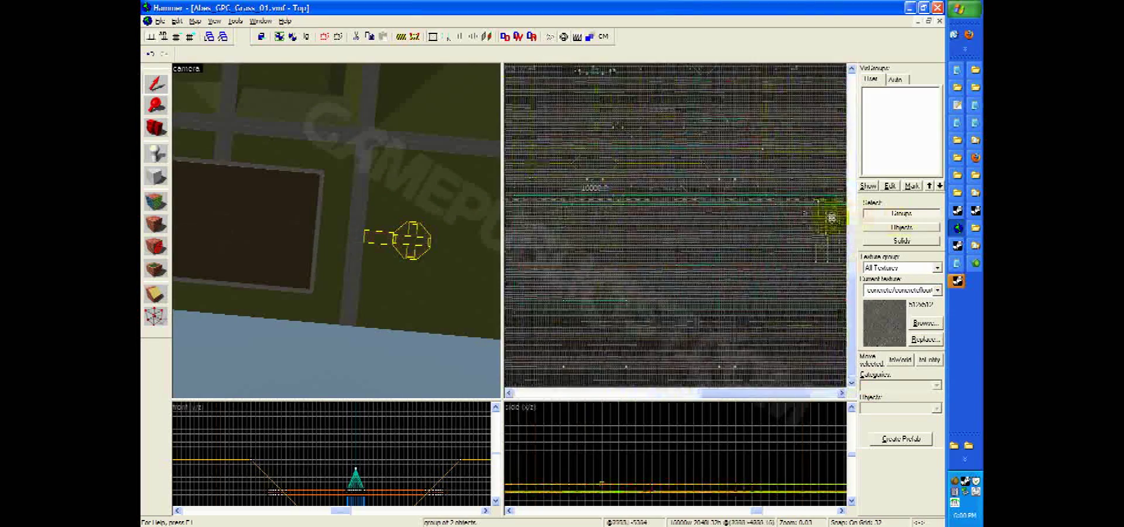
pyautogui.scroll(7, 831, 212)
# - Look over the finished roads and central platform in the 3D view and open the Run Map compile settings
pyautogui.press('z')
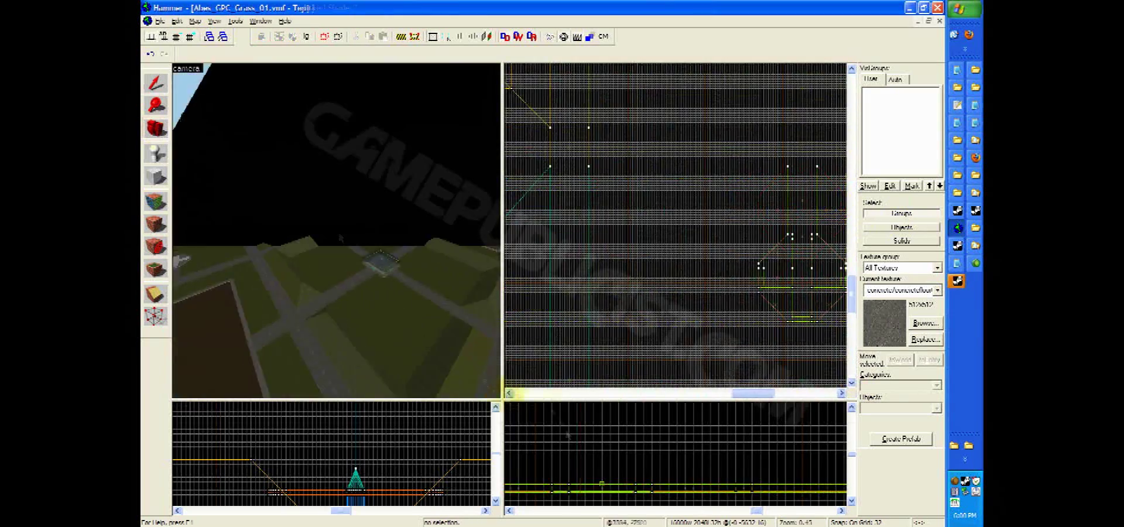
pyautogui.press('z')
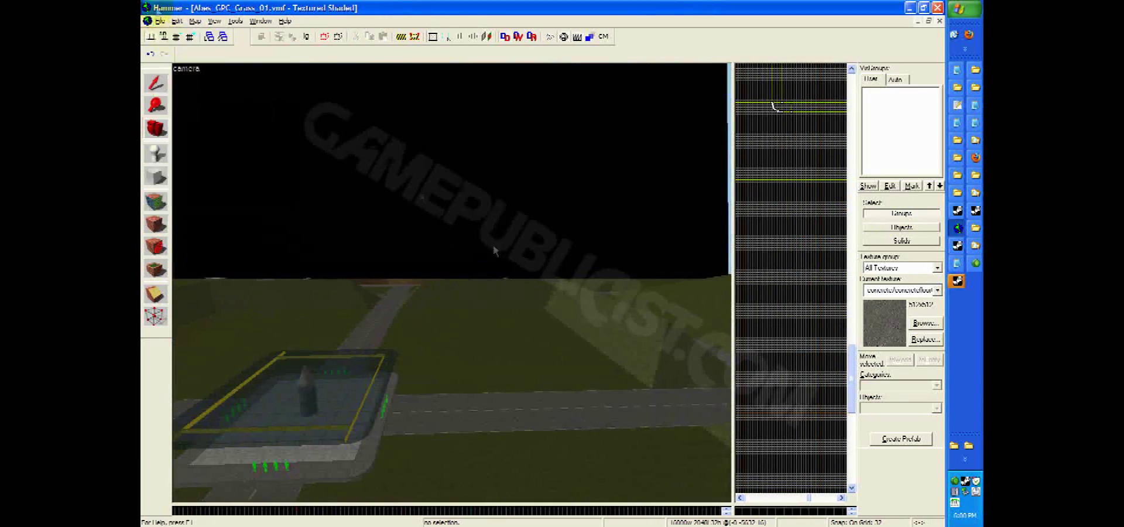
pyautogui.press('F9')
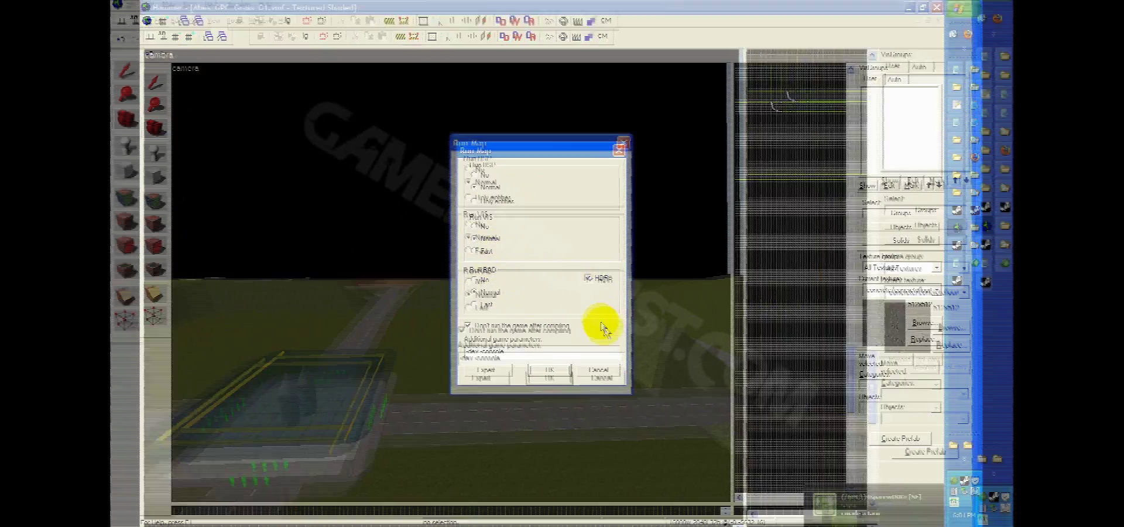